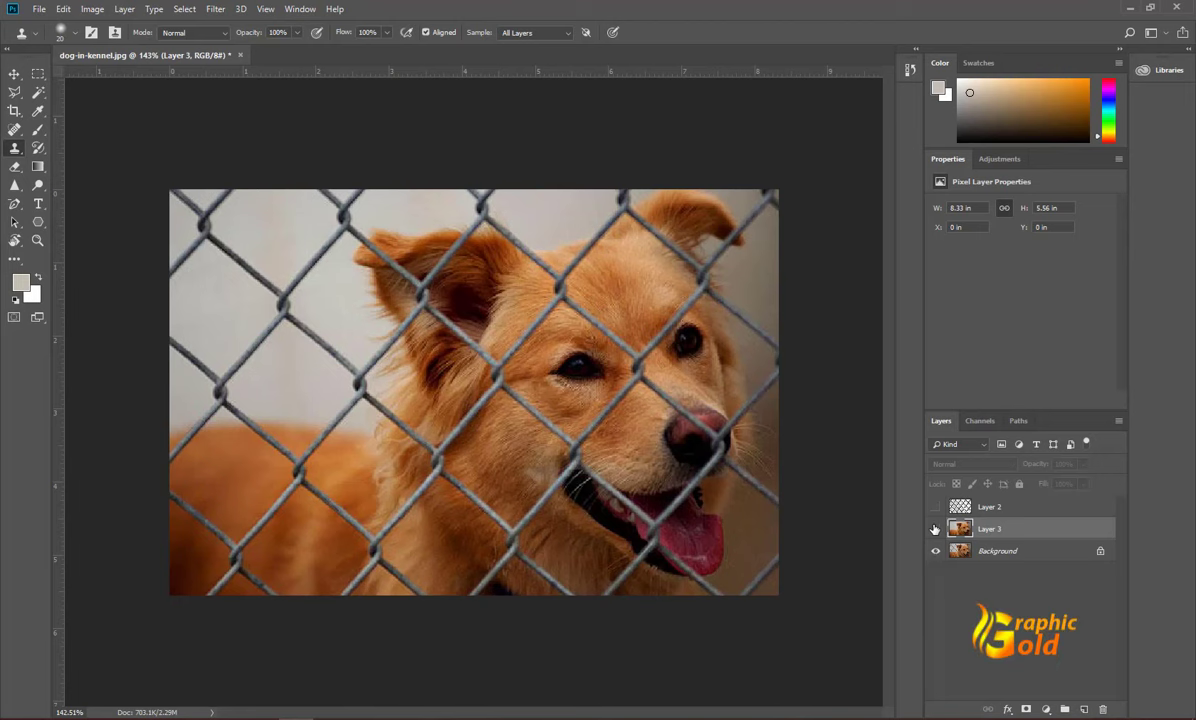
Toggle Layer 3's visibility to compare the fence-free dog with the fenced original
left_click(935, 528)
left_click(935, 528)
left_click(935, 528)
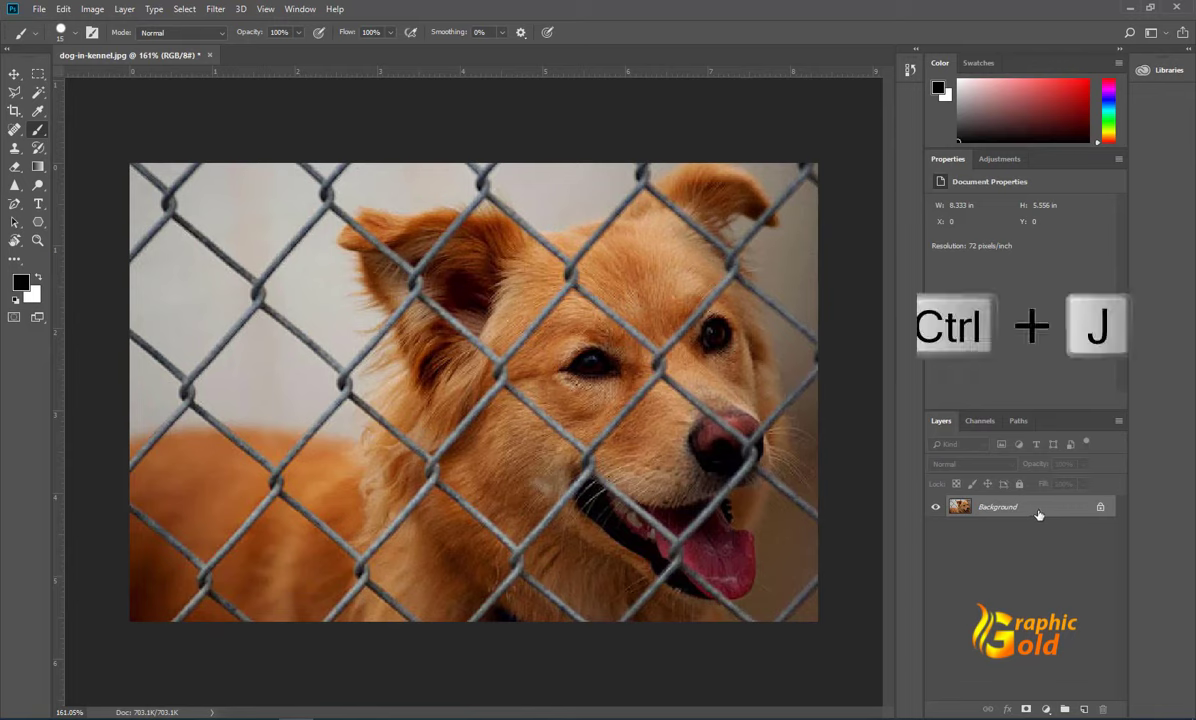
Duplicate the Background as Layer 1 and add an empty Layer 2 on top
key("ctrl+j")
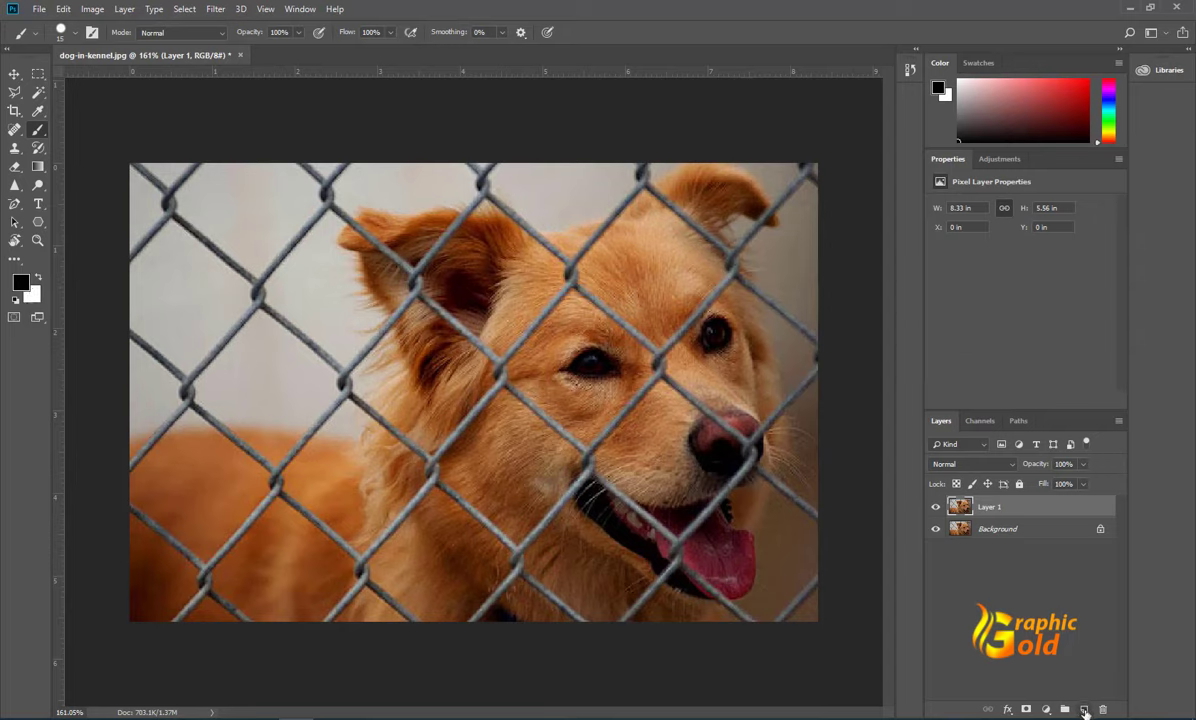
left_click(1084, 709)
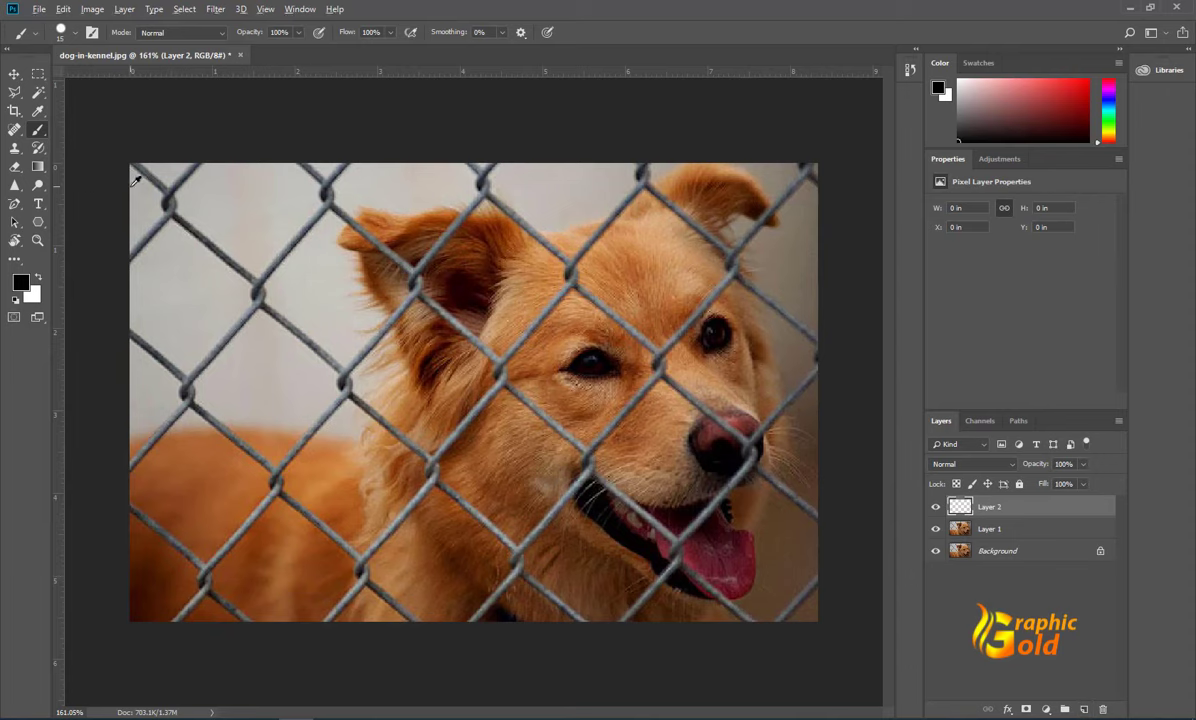
Zoom into the top-left and paint black over the first fence wire on Layer 2
scroll(135, 178, "up", 3)
scroll(130, 185, "up", 1)
scroll(133, 175, "up", 1)
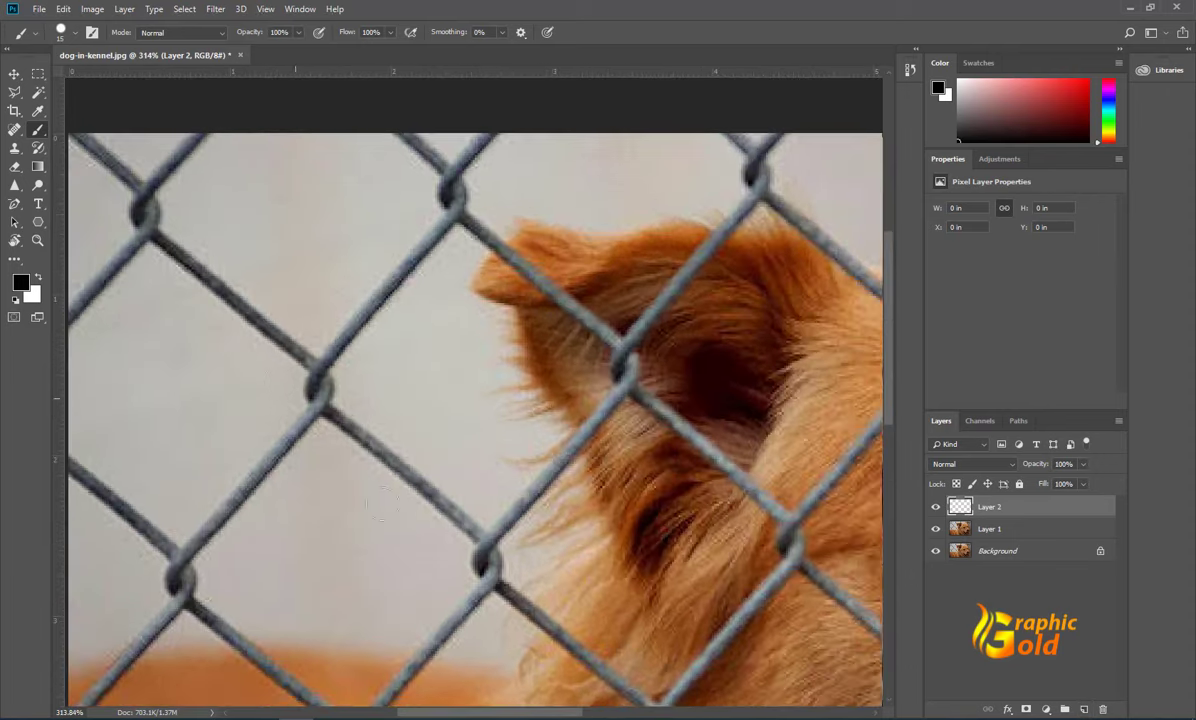
left_click_drag(533, 716, 526, 716)
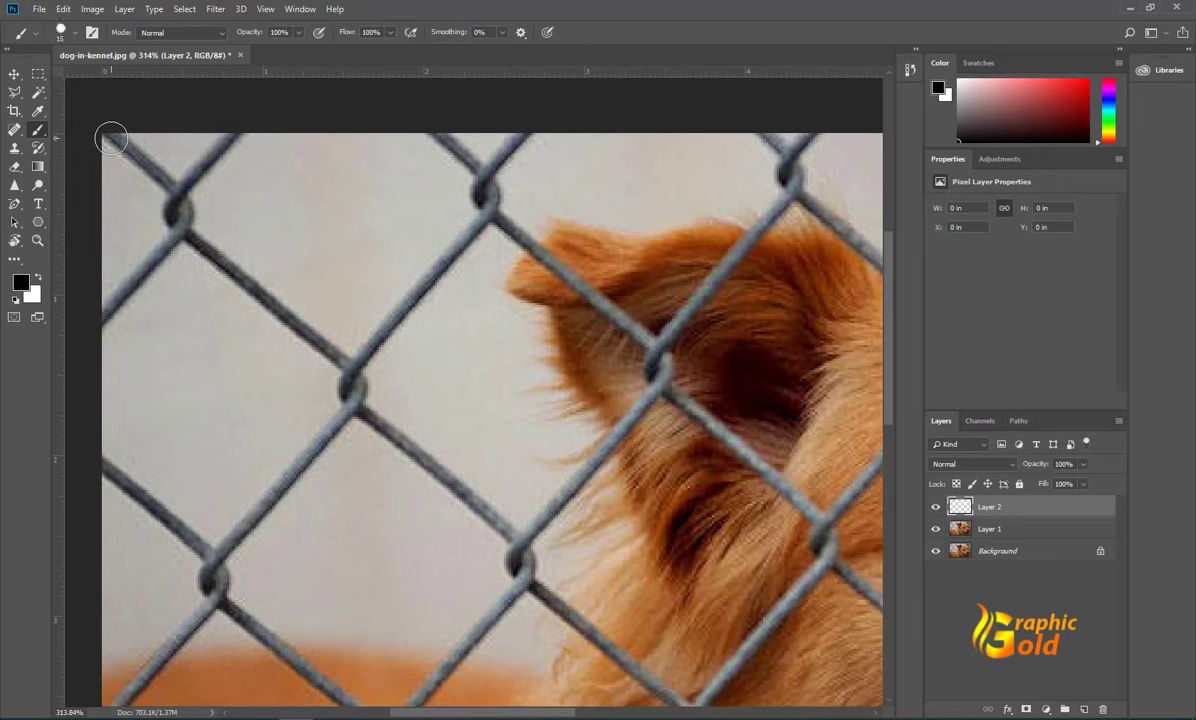
left_click_drag(117, 141, 180, 208)
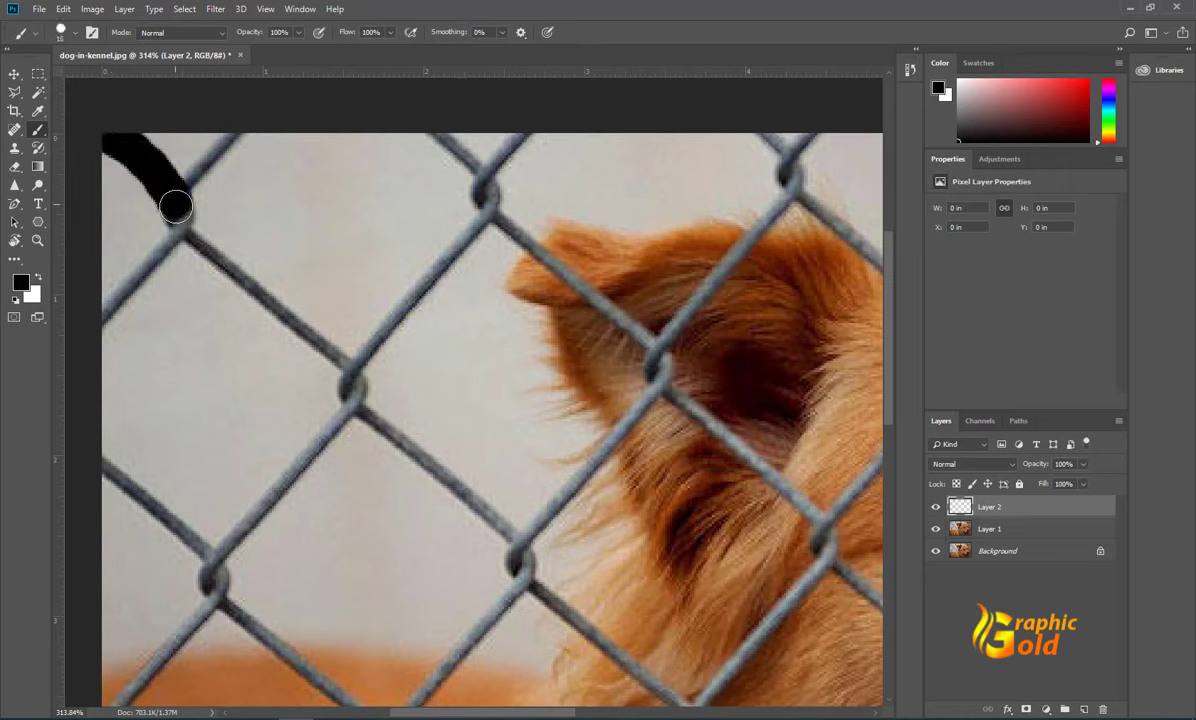
Set Layer 2 opacity to 51% and trace the fence strands around the top-left knot
left_click(1083, 464)
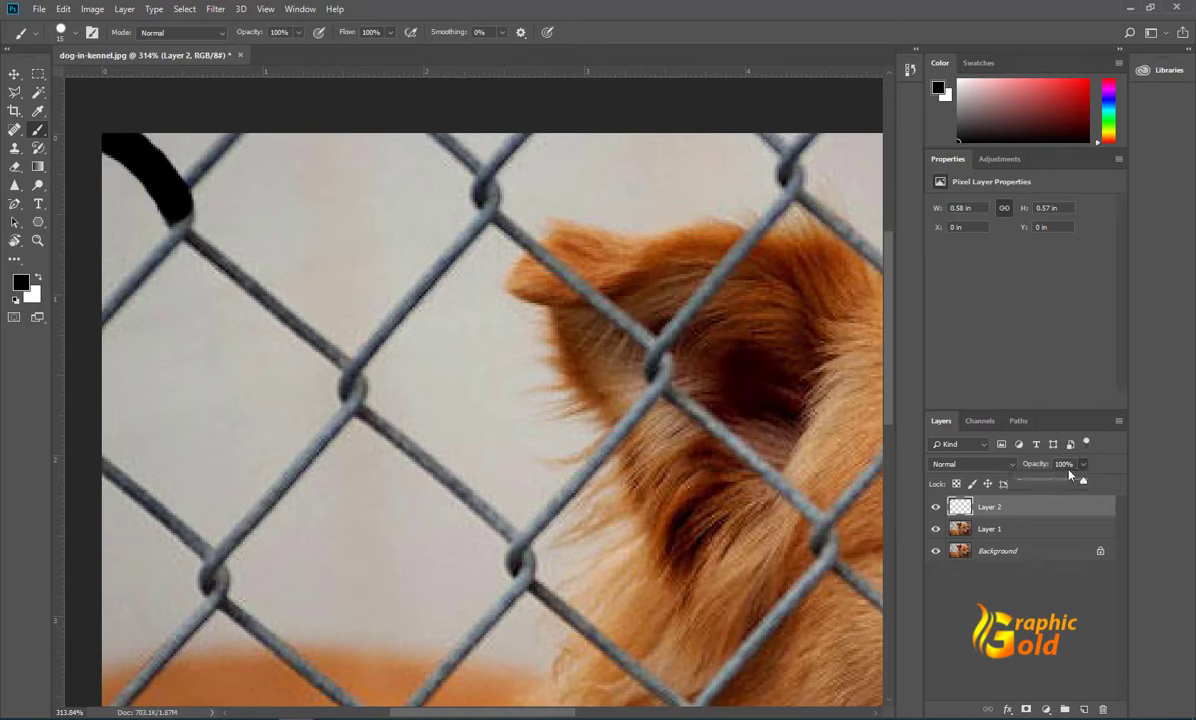
left_click_drag(1054, 482, 1046, 482)
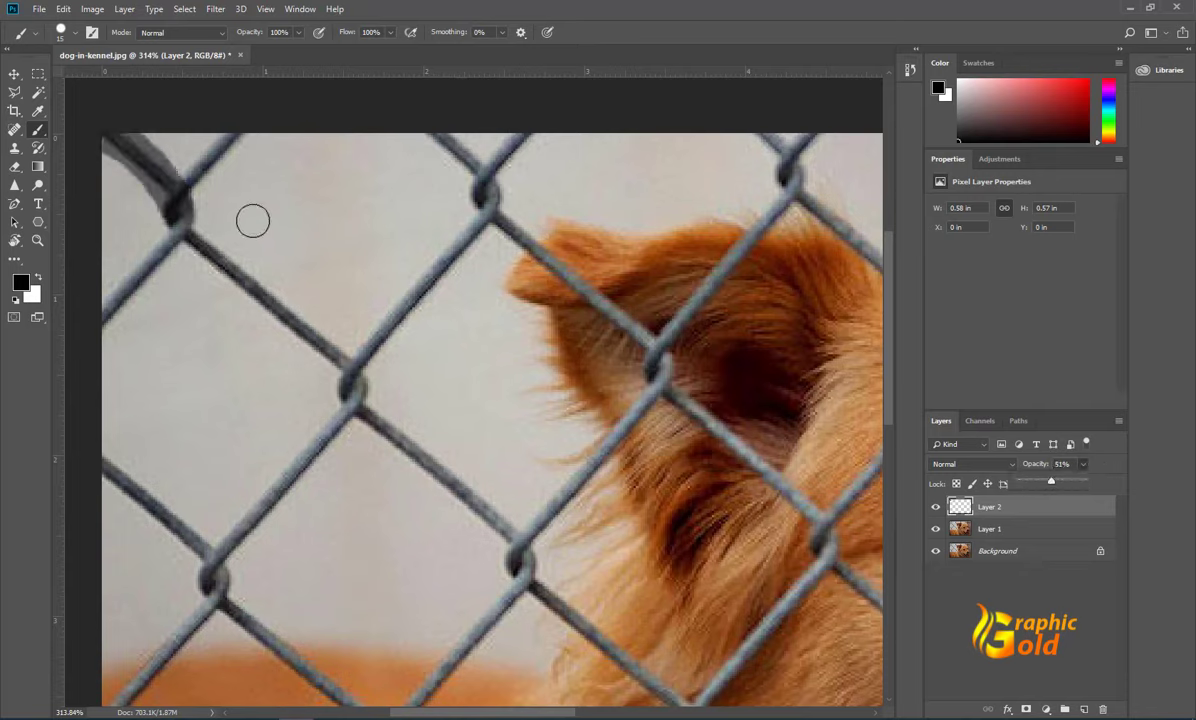
left_click_drag(174, 207, 104, 318)
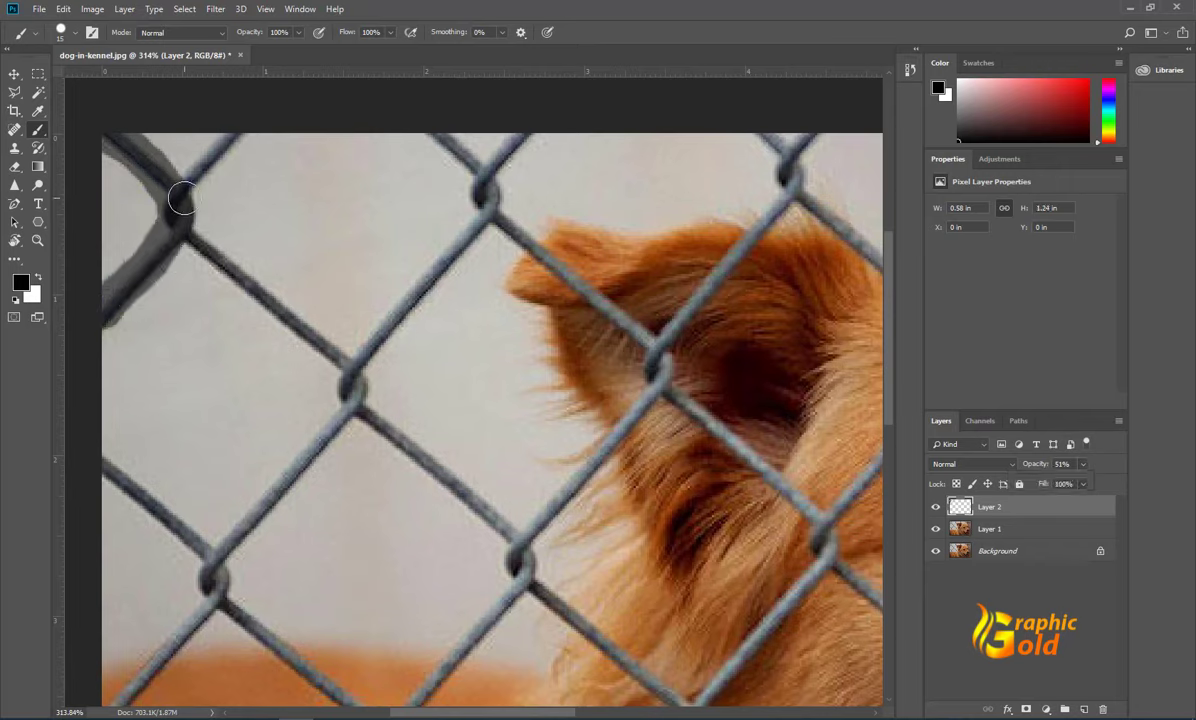
mouse_move(181, 187)
left_mouse_down()
mouse_move(242, 108)
mouse_move(210, 255)
mouse_move(350, 365)
left_mouse_up()
mouse_move(497, 115)
left_mouse_down()
mouse_move(445, 195)
mouse_move(455, 195)
mouse_move(345, 335)
mouse_move(335, 400)
left_mouse_up()
Trace the fence strands running down the photo's left side
scroll(393, 366, "down", 3)
mouse_move(340, 250)
left_mouse_down()
mouse_move(200, 395)
mouse_move(195, 469)
mouse_move(140, 497)
left_mouse_up()
left_click_drag(212, 425, 100, 578)
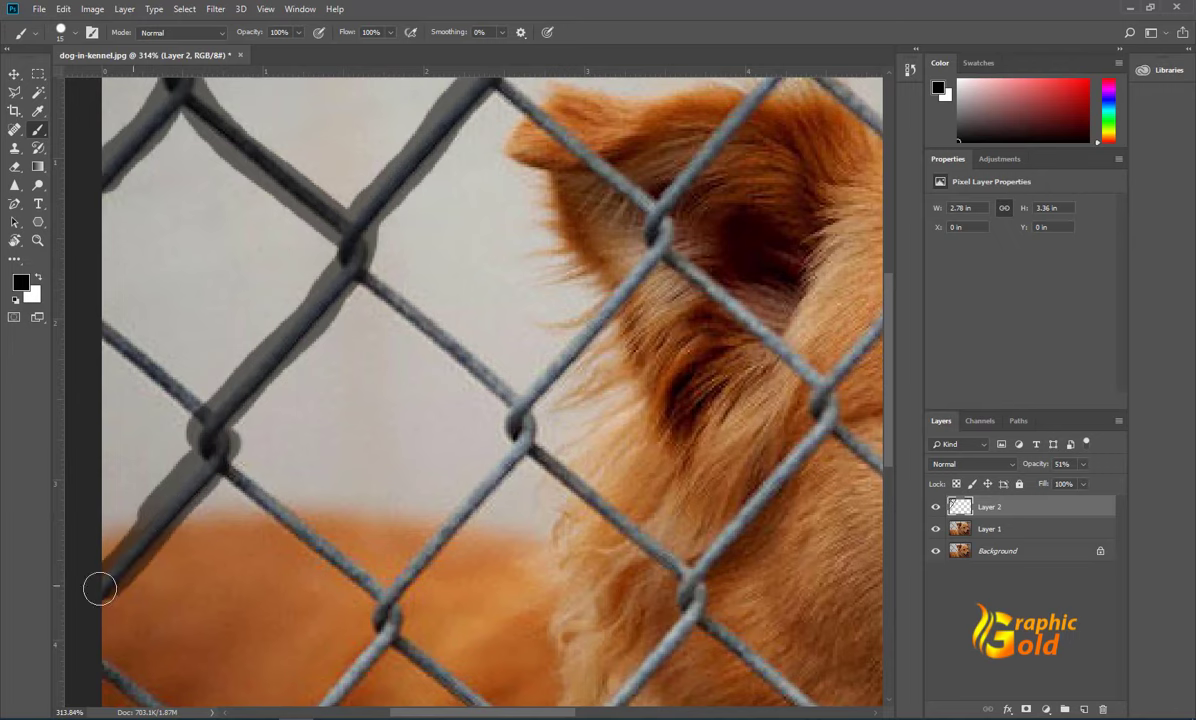
scroll(151, 513, "down", 1)
scroll(151, 513, "down", 5)
mouse_move(180, 550)
left_mouse_down()
mouse_move(291, 427)
mouse_move(515, 110)
left_mouse_up()
scroll(533, 270, "down", 3)
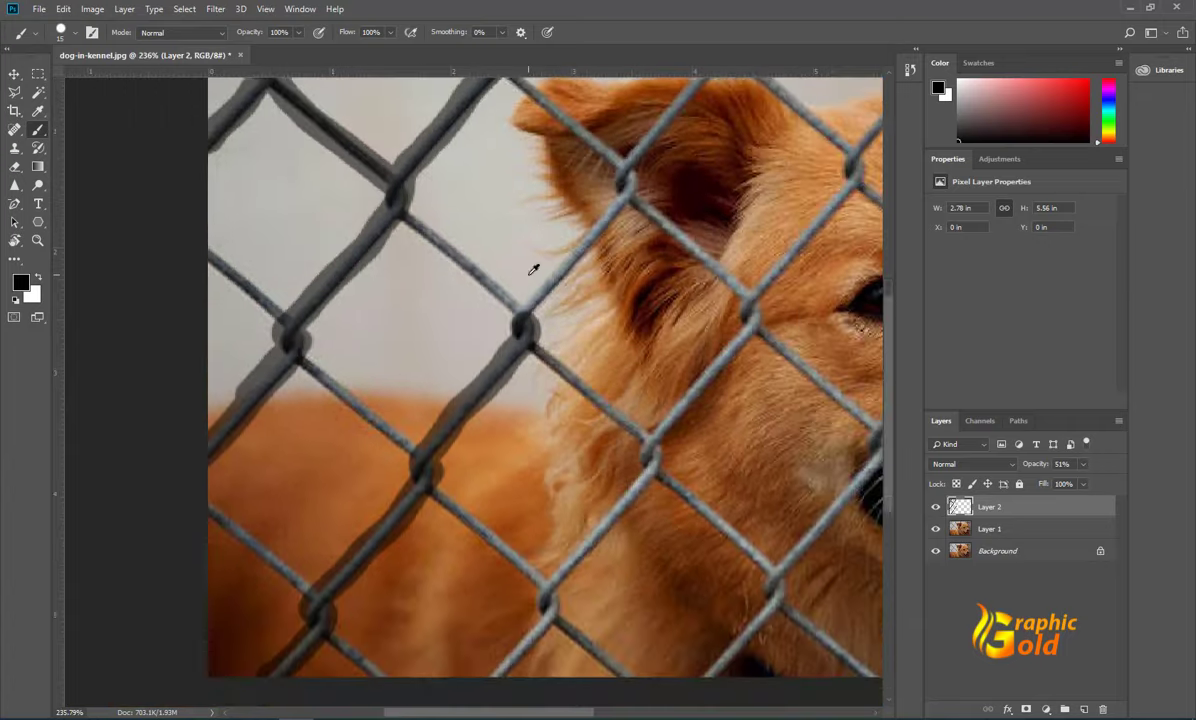
scroll(533, 270, "up", 1)
Trace the fence strands across the dog's face, including the one below the mouth
left_click_drag(520, 370, 690, 95)
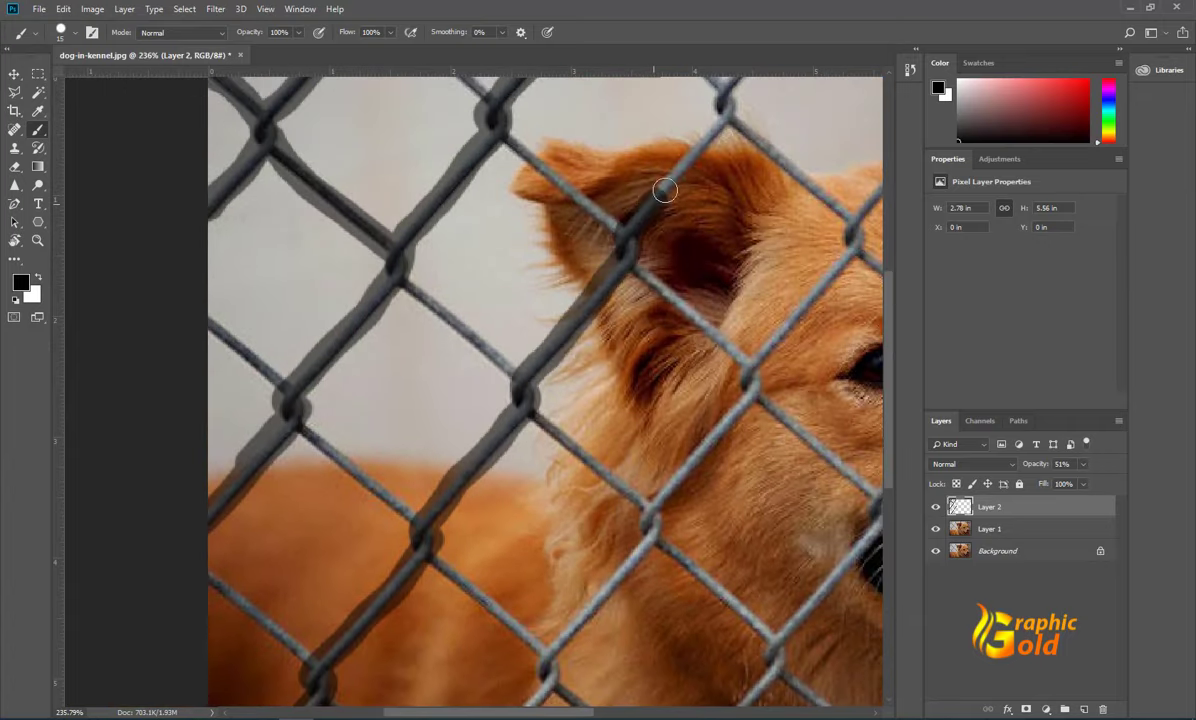
scroll(728, 107, "up", 1)
scroll(739, 163, "up", 1)
scroll(697, 160, "right", 2)
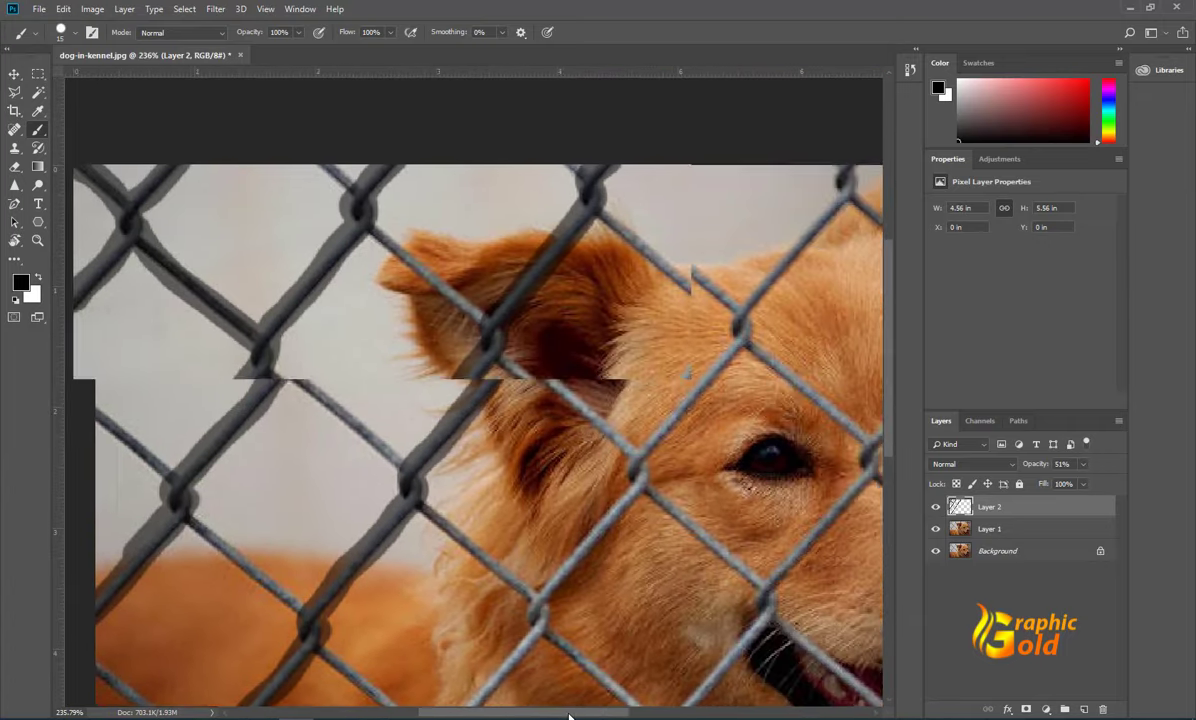
scroll(697, 160, "right", 4)
mouse_move(697, 165)
left_mouse_down()
mouse_move(556, 377)
mouse_move(406, 553)
left_mouse_up()
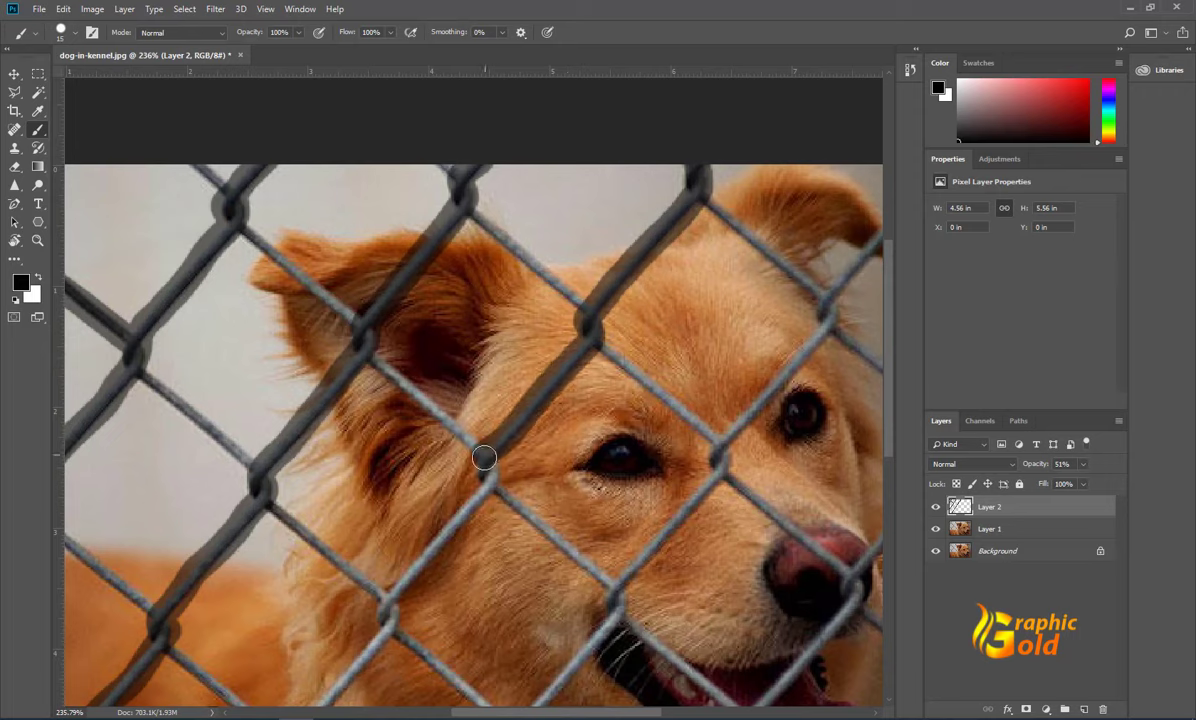
scroll(406, 553, "down", 5)
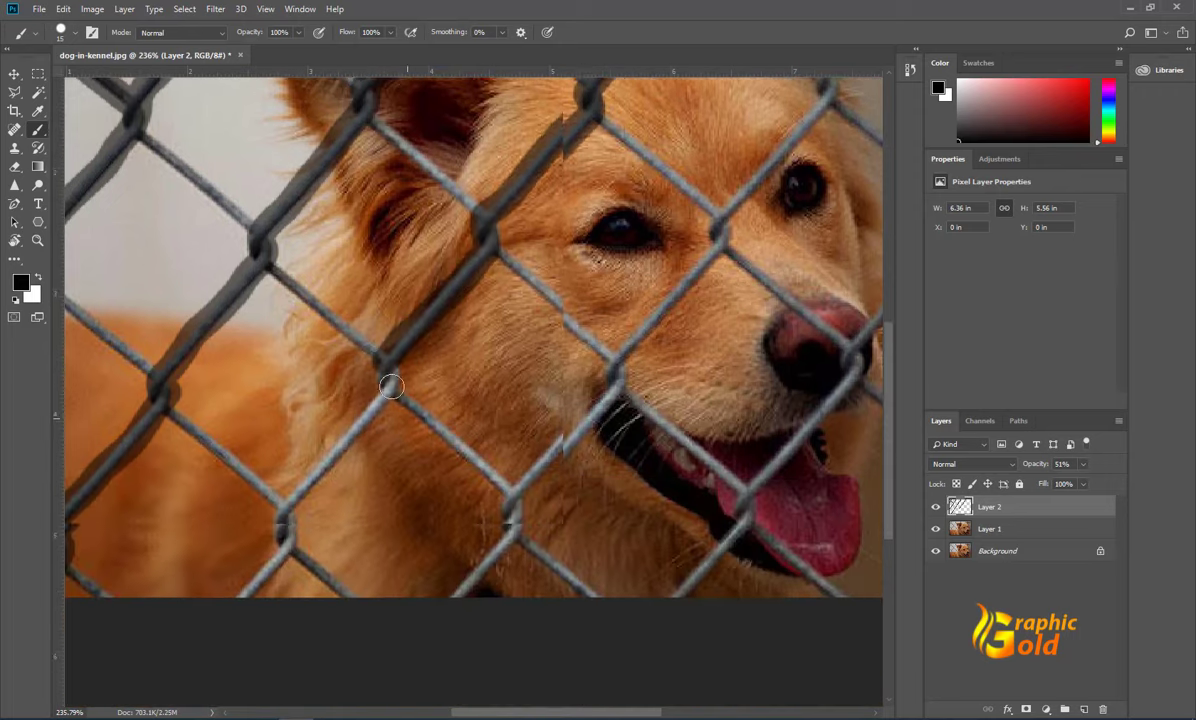
scroll(390, 390, "down", 1)
left_click_drag(378, 280, 238, 537)
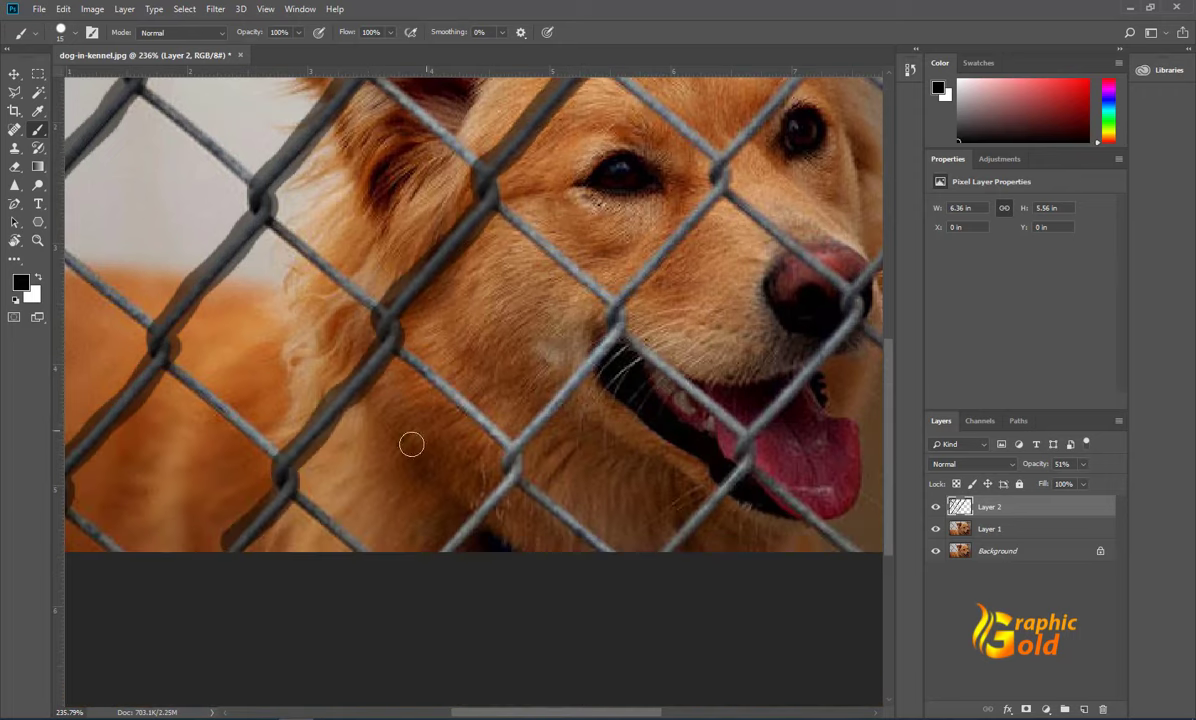
mouse_move(408, 522)
left_mouse_down()
mouse_move(613, 314)
mouse_move(819, 140)
mouse_move(605, 245)
mouse_move(717, 104)
mouse_move(820, 60)
left_mouse_up()
Trace the fence strands meeting the image's right edge and running toward the nose
scroll(688, 190, "up", 1)
scroll(790, 120, "up", 1)
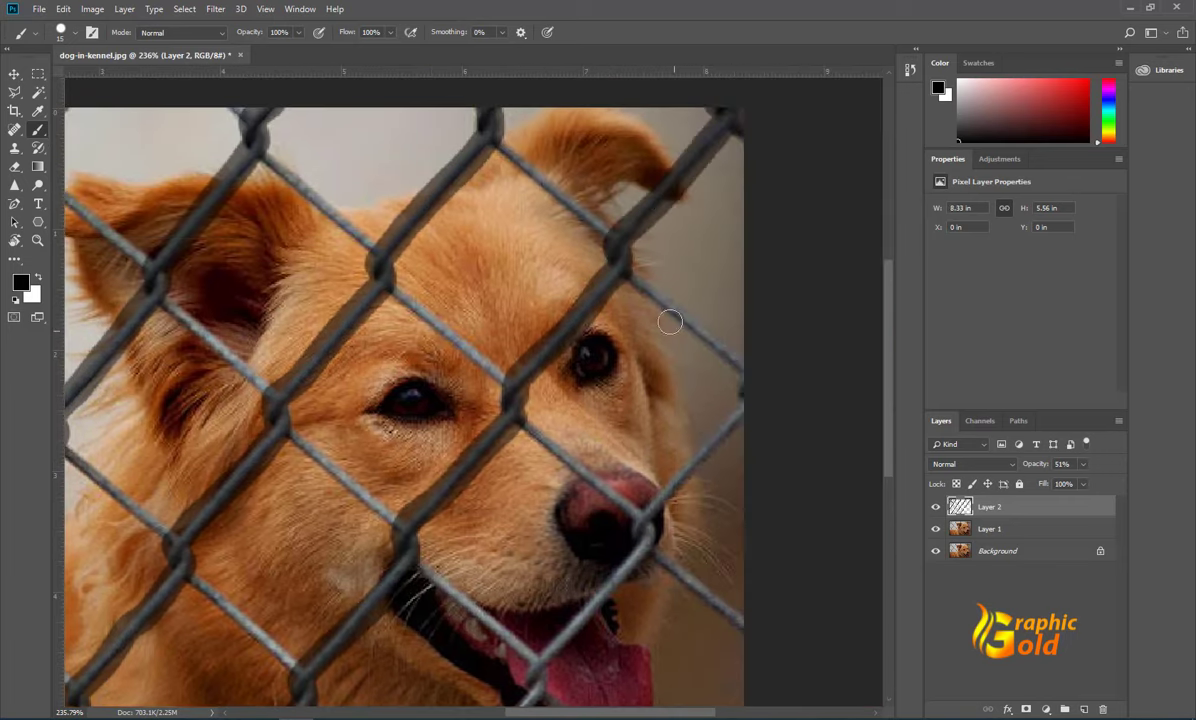
mouse_move(502, 145)
left_mouse_down()
mouse_move(627, 275)
mouse_move(742, 360)
left_mouse_up()
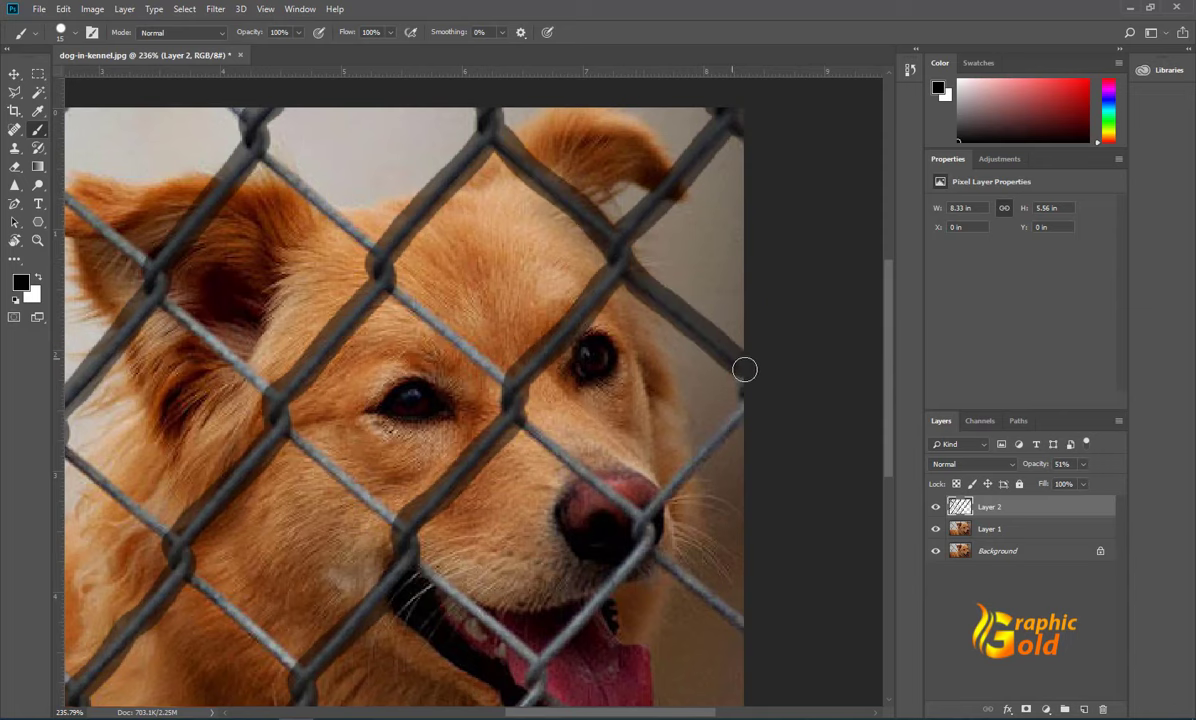
scroll(742, 350, "down", 1)
mouse_move(741, 405)
left_mouse_down()
mouse_move(587, 582)
mouse_move(525, 578)
left_mouse_up()
scroll(598, 499, "down", 3)
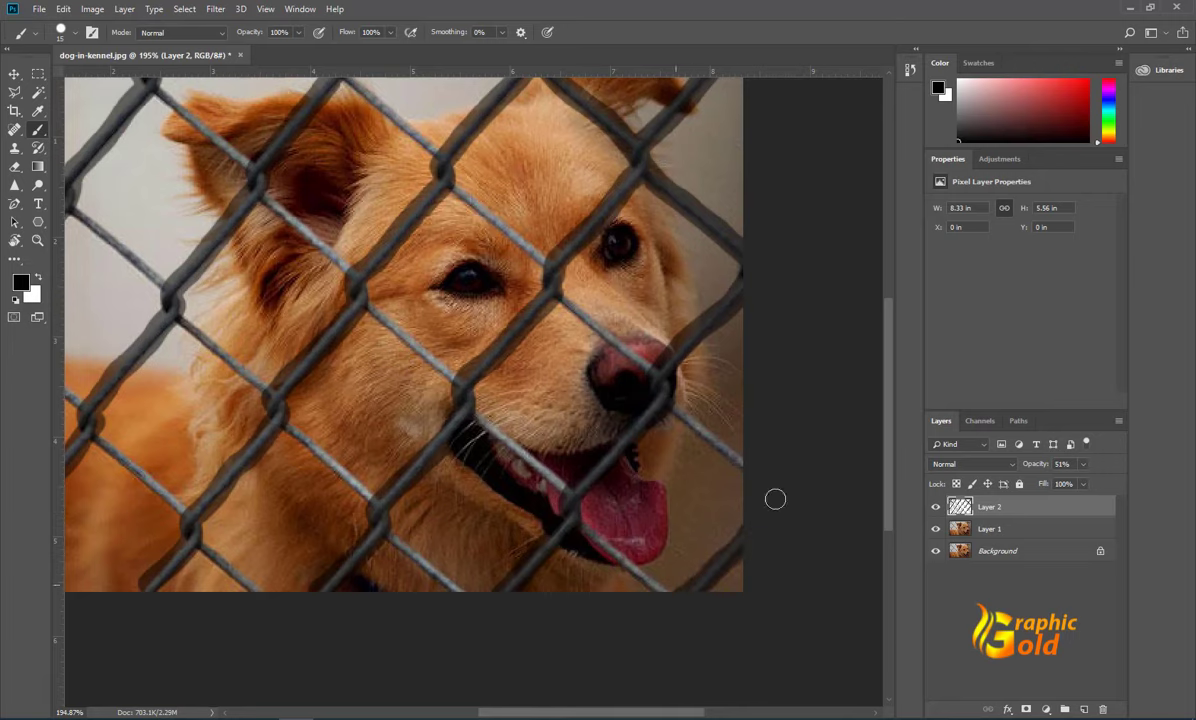
left_click_drag(774, 499, 424, 175)
scroll(430, 200, "up", 1)
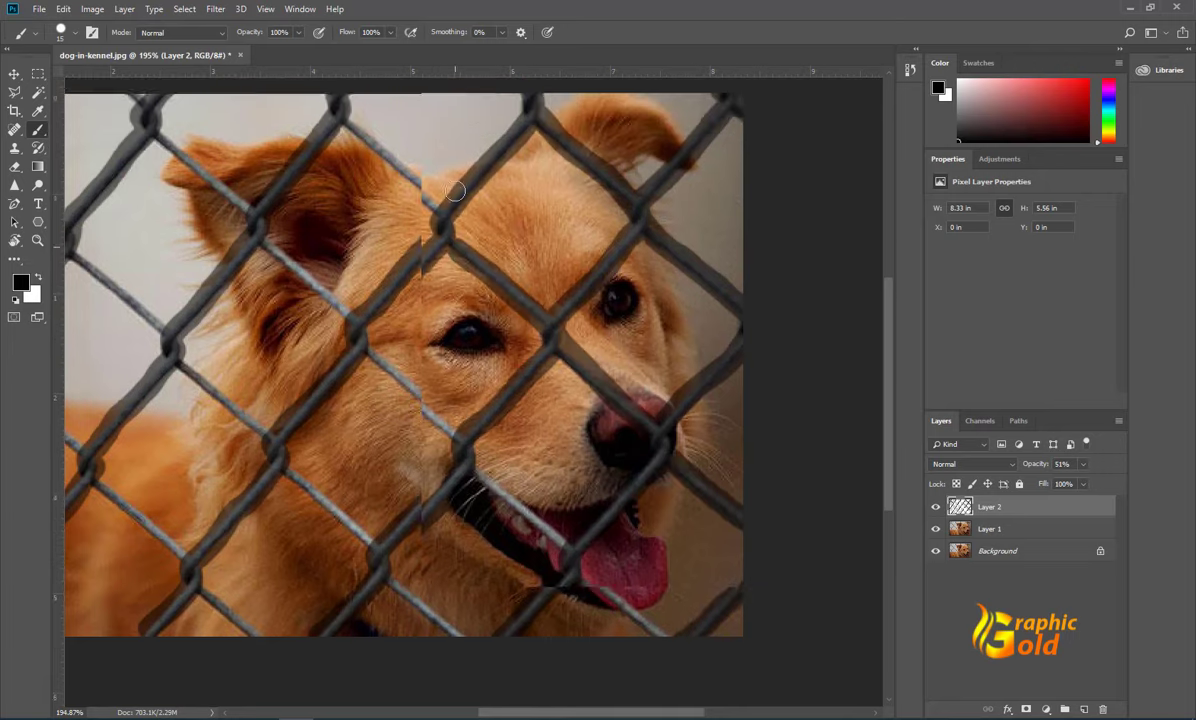
scroll(444, 323, "up", 2)
Trace the remaining strands over the head, snout, cheek and lower-left corner
mouse_move(459, 329)
left_mouse_down()
mouse_move(388, 266)
mouse_move(332, 184)
left_mouse_up()
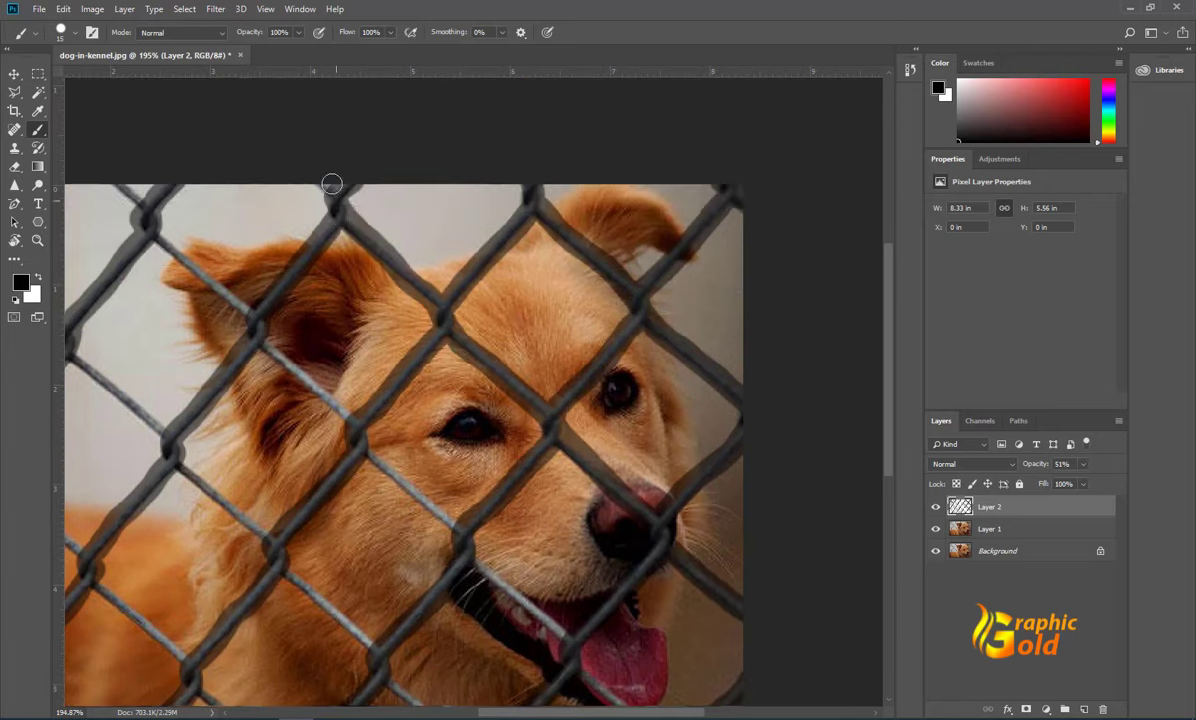
left_click_drag(118, 184, 425, 501)
scroll(475, 520, "down", 2)
left_click_drag(438, 432, 673, 659)
mouse_move(445, 615)
left_mouse_down()
mouse_move(410, 600)
mouse_move(75, 255)
left_mouse_up()
scroll(77, 259, "down", 3)
scroll(77, 259, "down", 1)
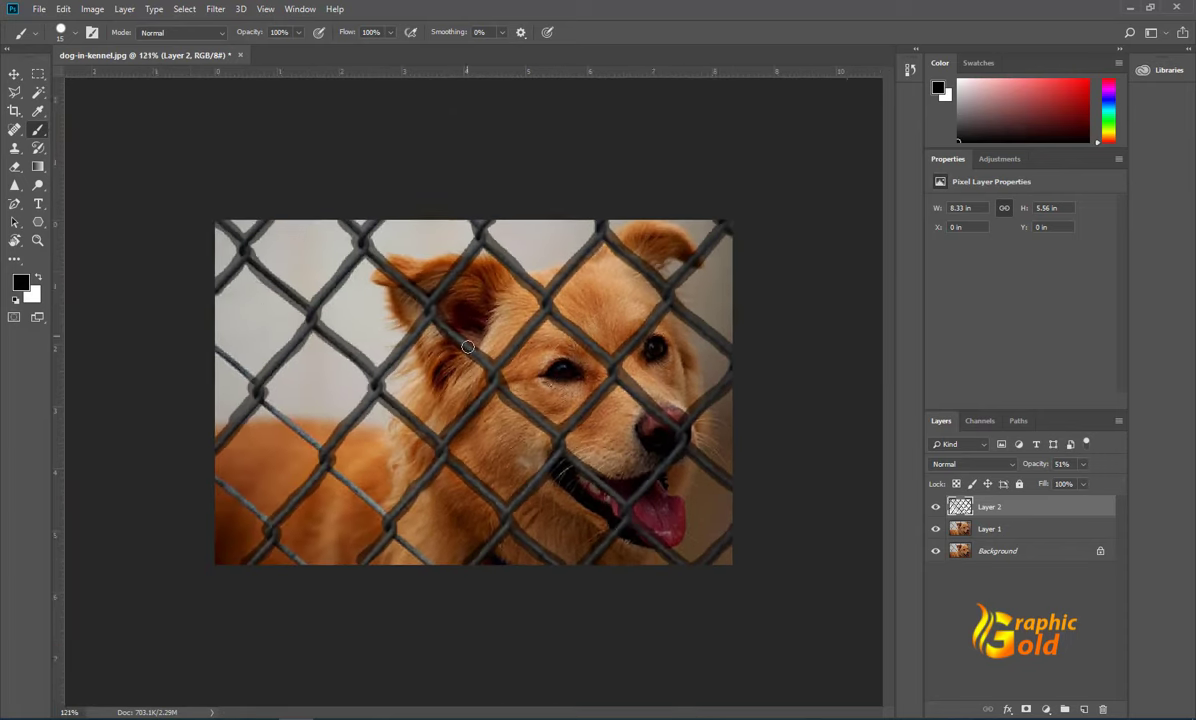
scroll(173, 360, "up", 2)
mouse_move(173, 360)
left_mouse_down()
mouse_move(262, 425)
mouse_move(367, 546)
left_mouse_up()
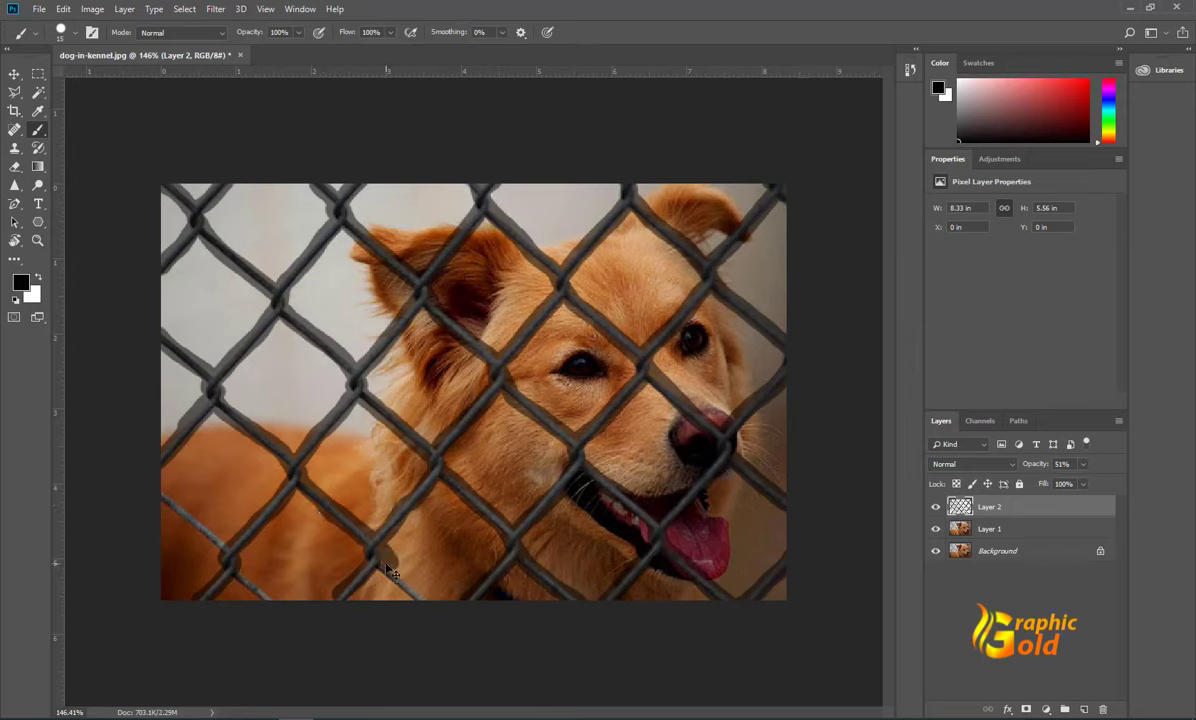
left_click_drag(275, 598, 177, 514)
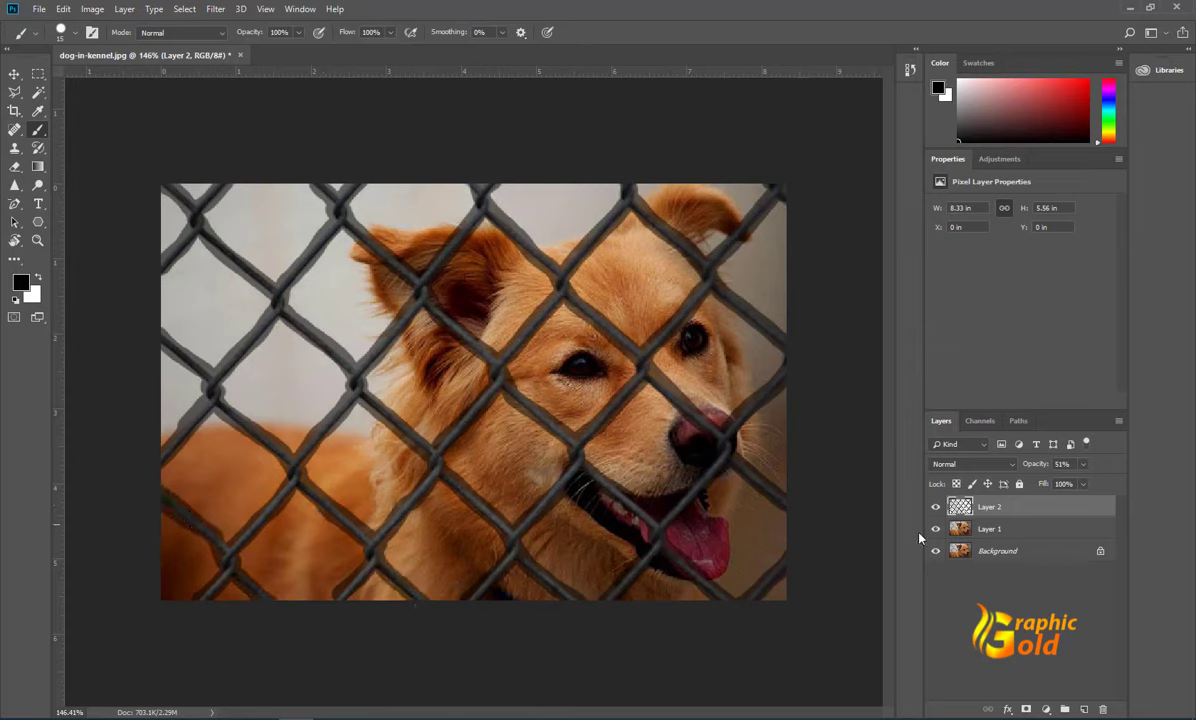
Load Layer 2's painted fence as a selection, activate Layer 1, and hide Layer 2
right_click(959, 508)
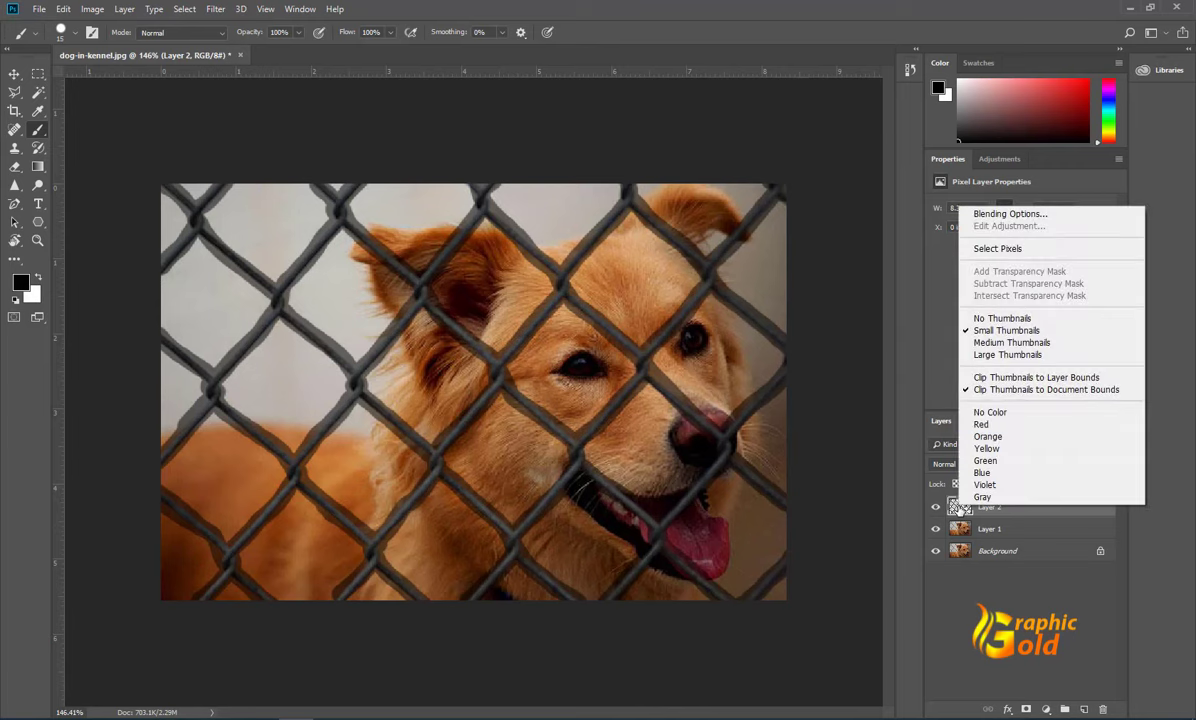
left_click(1014, 250)
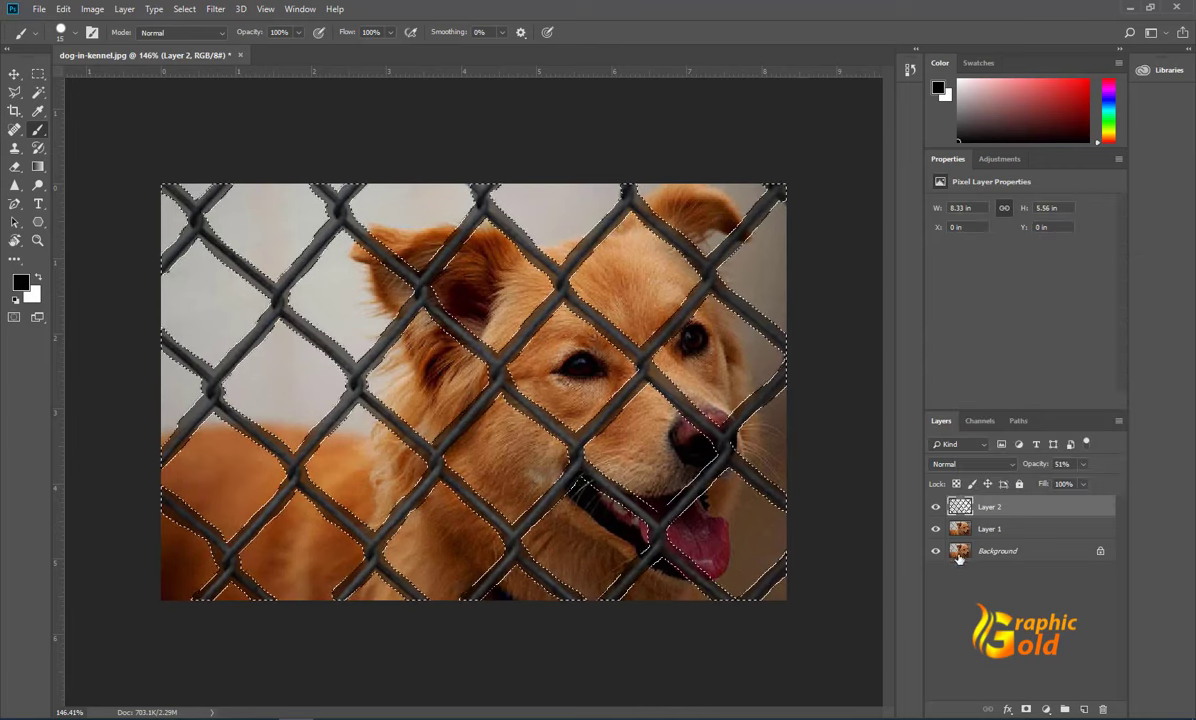
left_click(1000, 529)
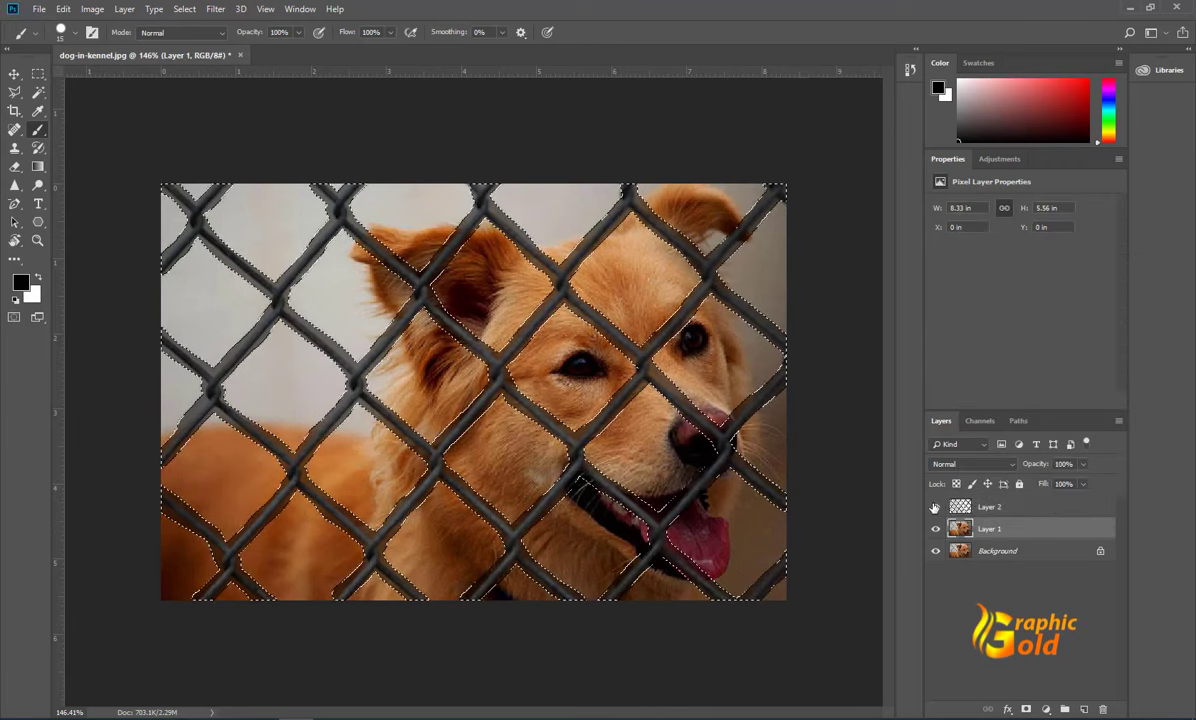
left_click(936, 507)
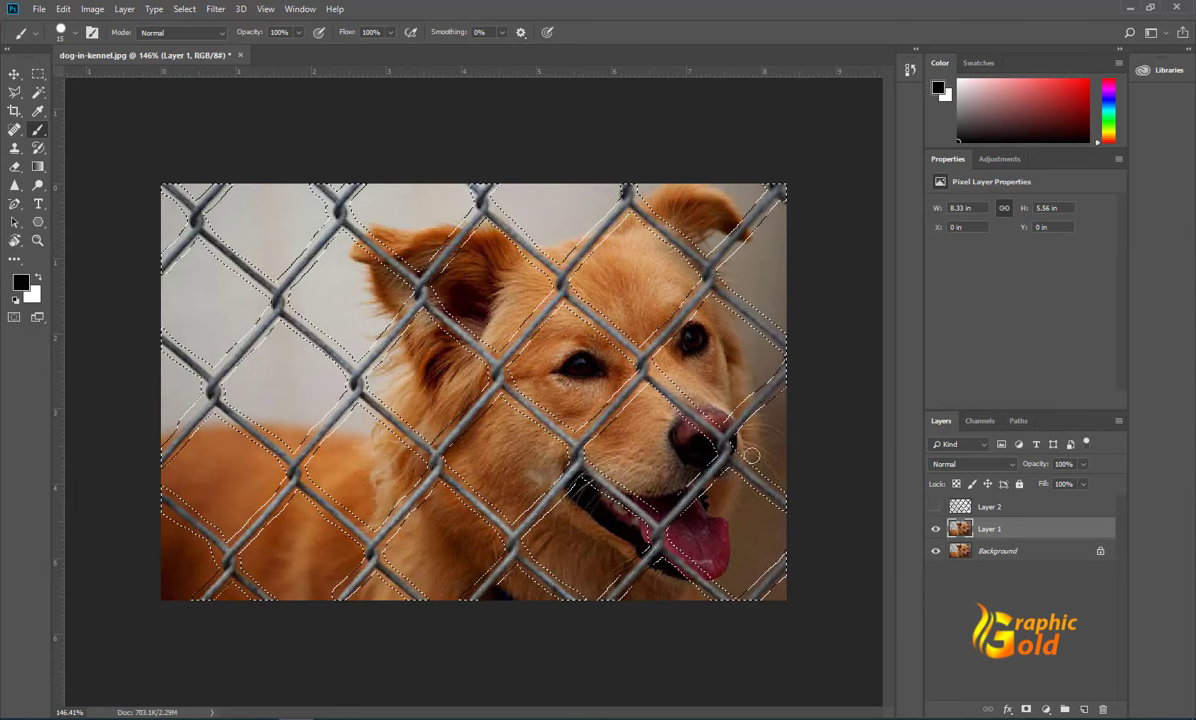
Content-Aware fill the fence selection on Layer 1, then deselect
left_click(64, 9)
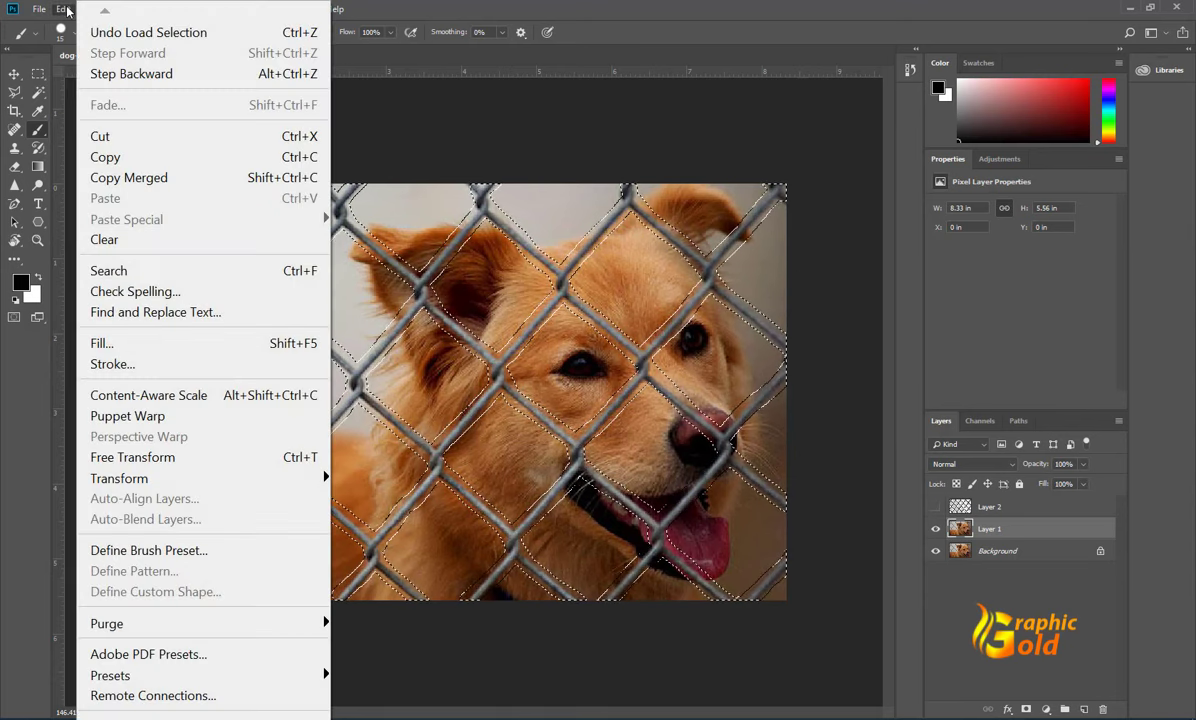
left_click(138, 343)
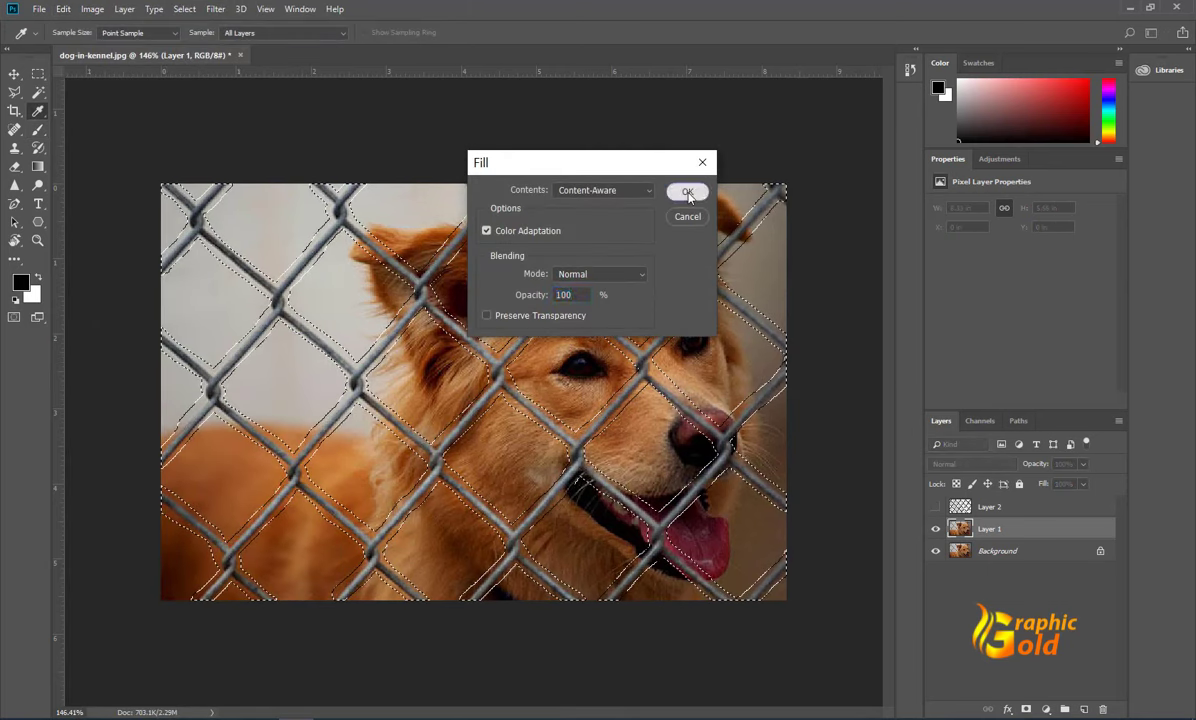
left_click(687, 192)
key("b")
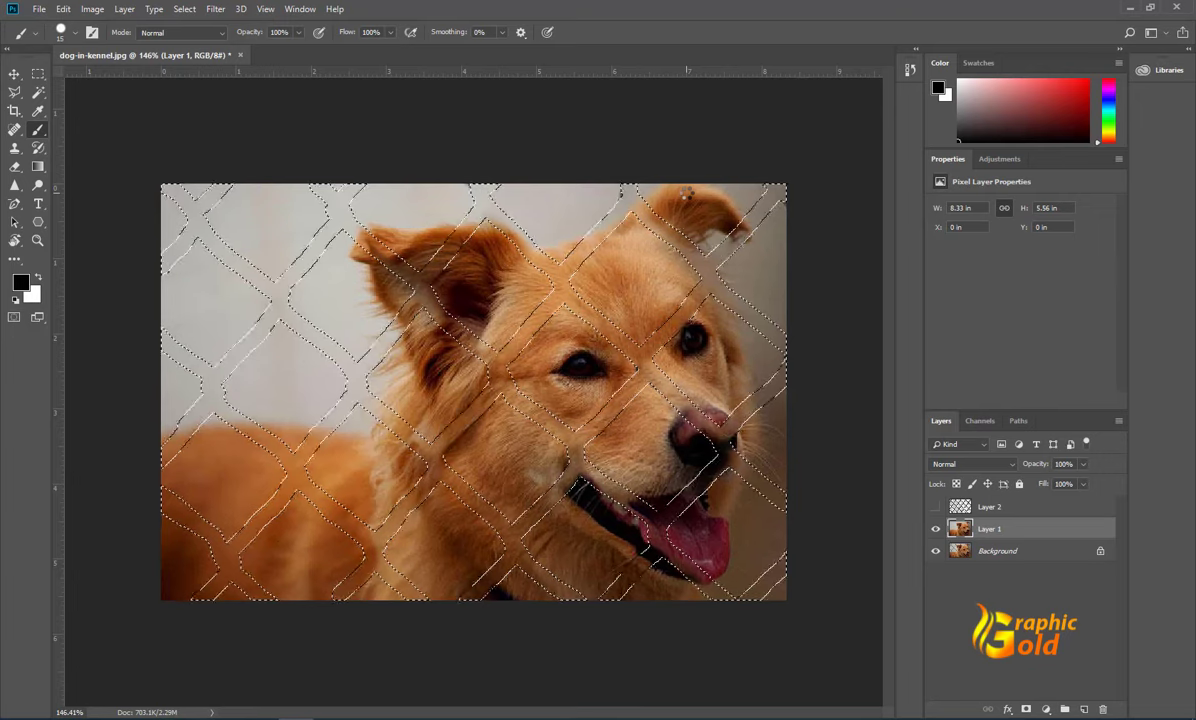
key("ctrl+d")
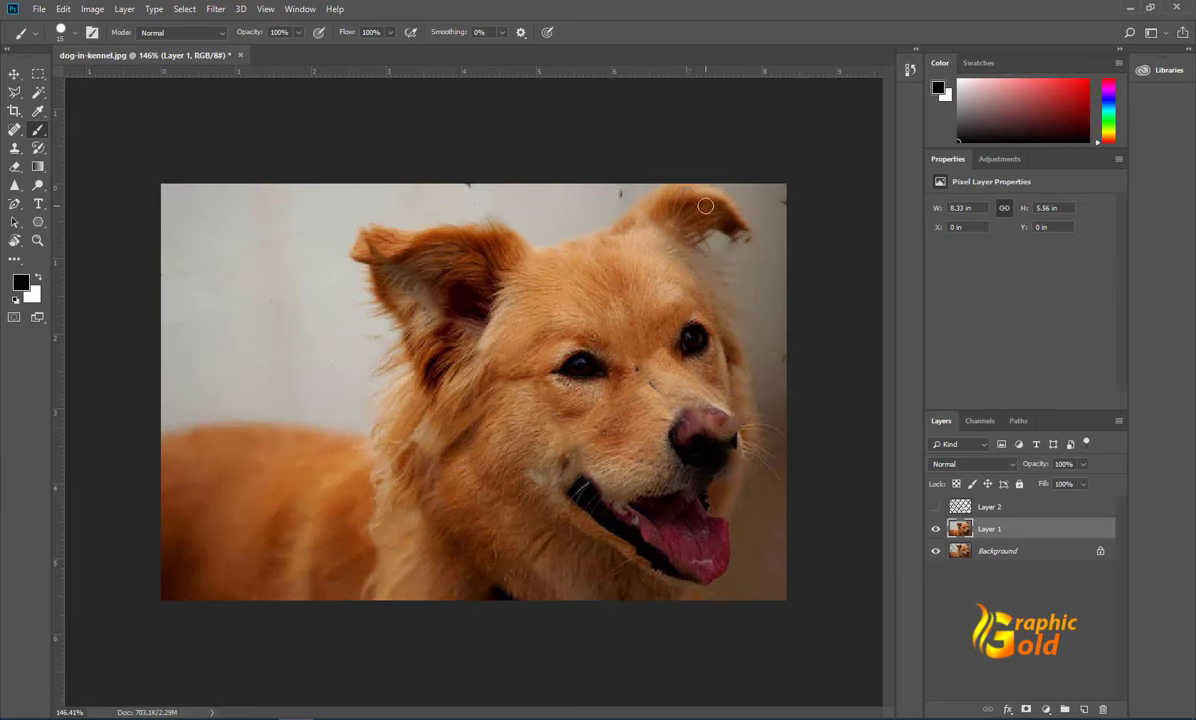
scroll(470, 213, "up", 5)
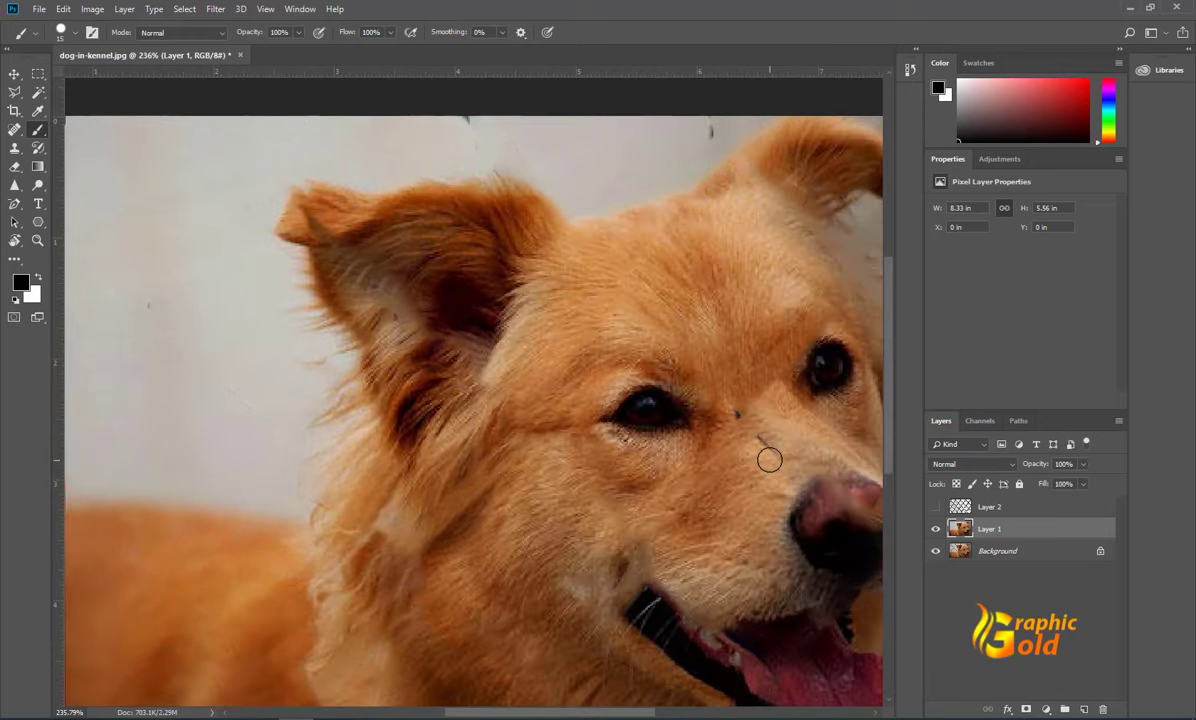
scroll(769, 459, "down", 3)
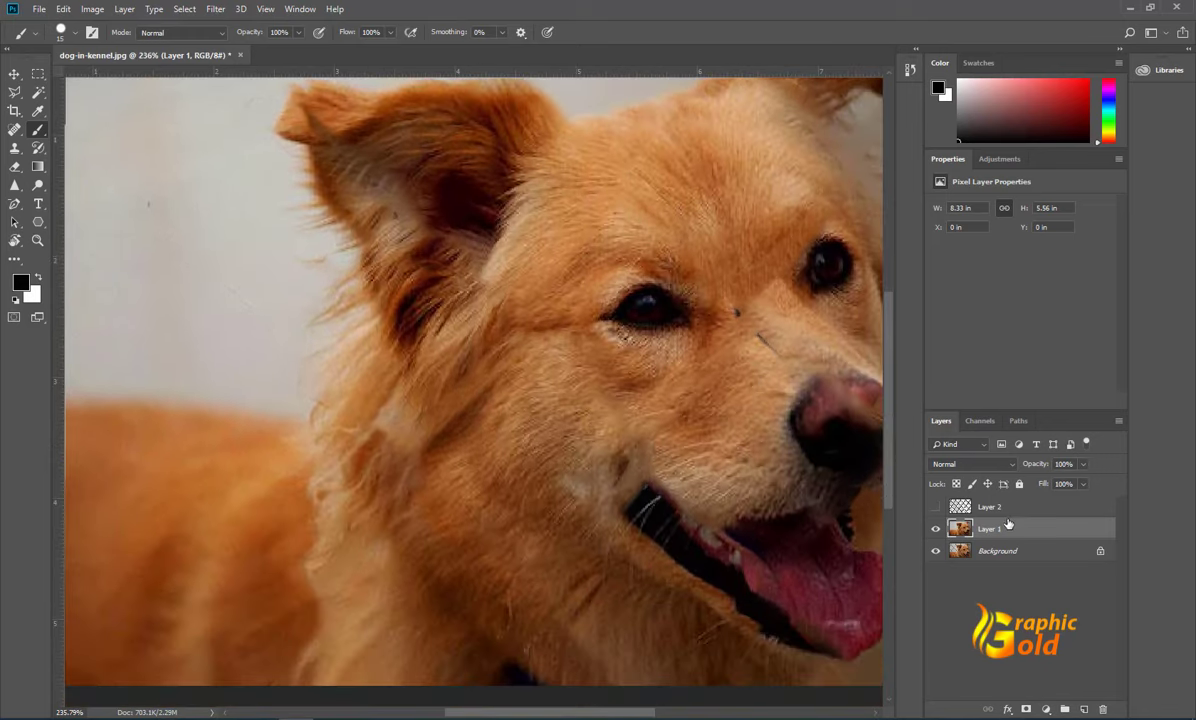
Add an empty Layer 3 directly above Layer 1
left_click(1010, 512)
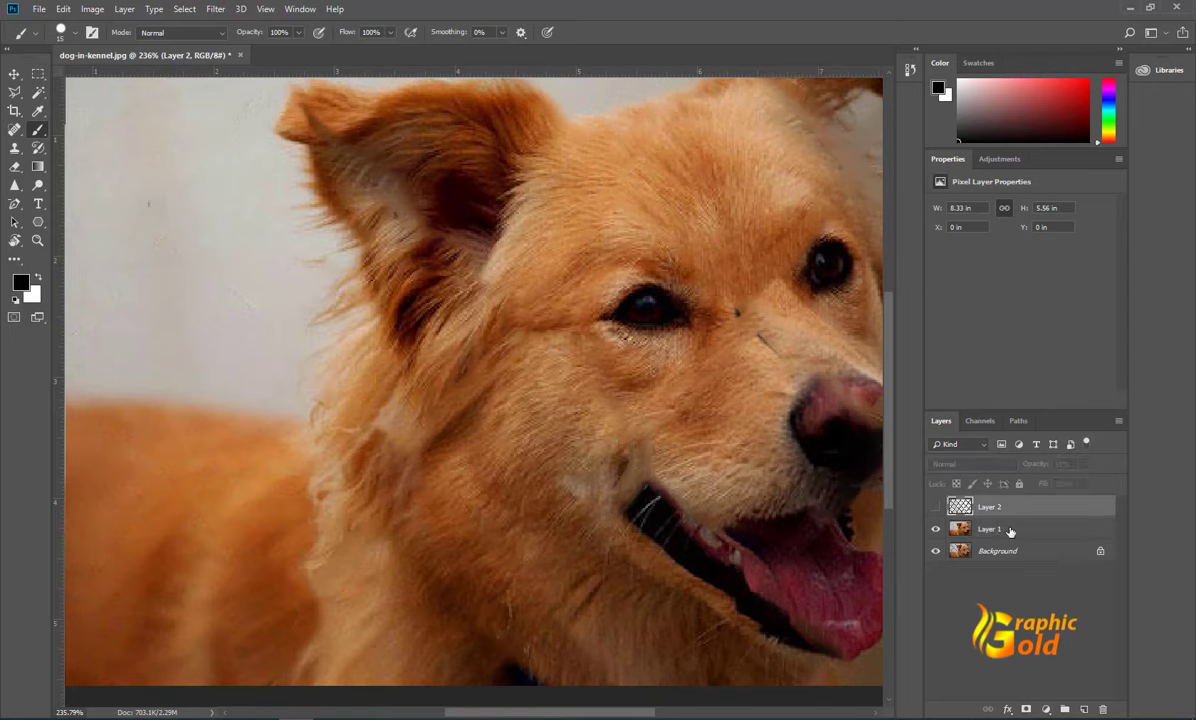
left_click(1010, 531)
left_click(1084, 709)
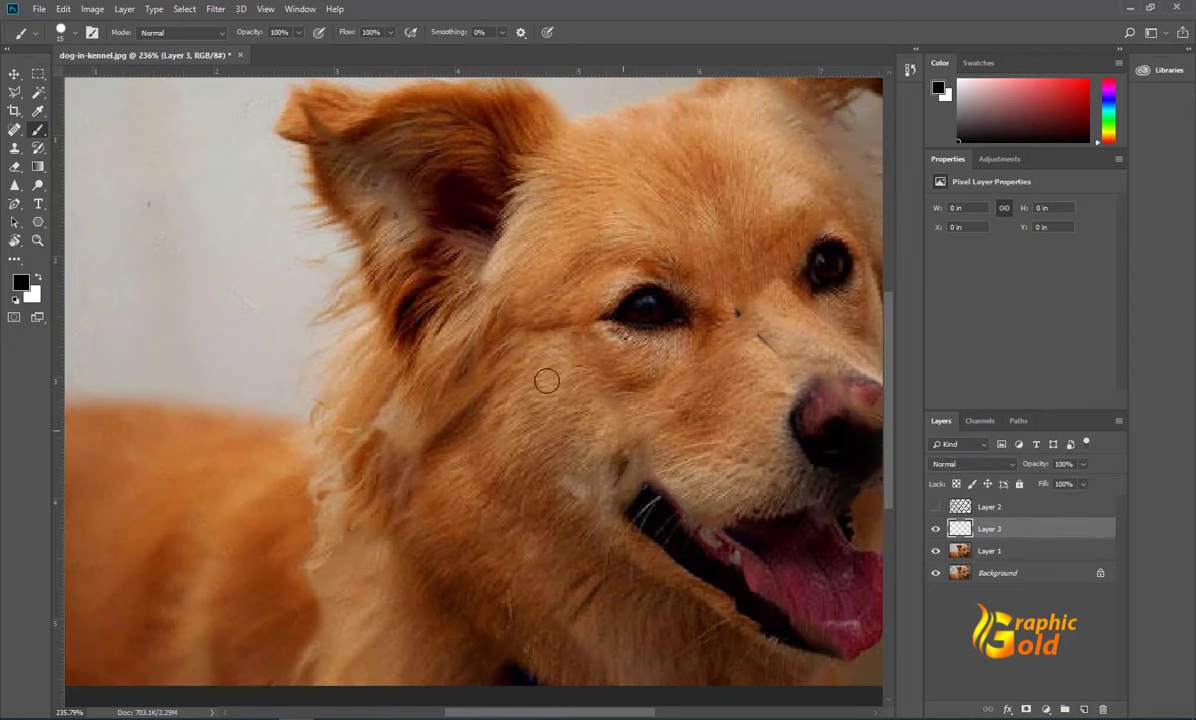
scroll(462, 331, "down", 2)
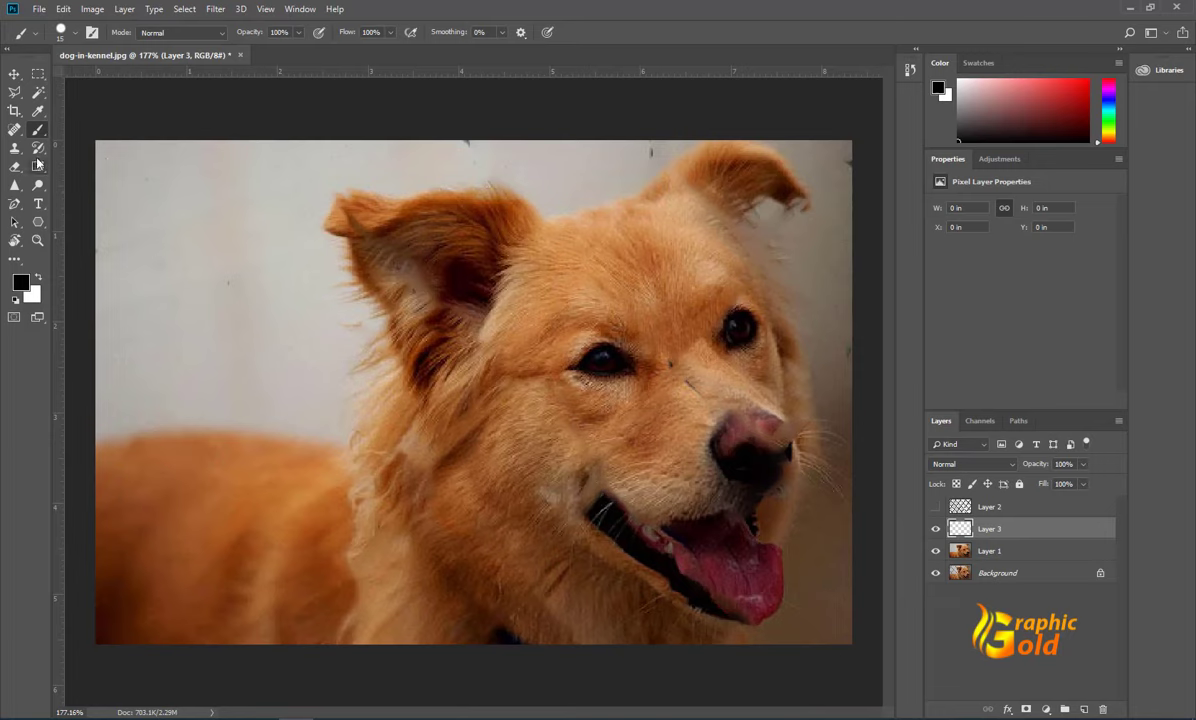
Sample the wall's light grey as the foreground colour
left_click(38, 111)
left_click(21, 283)
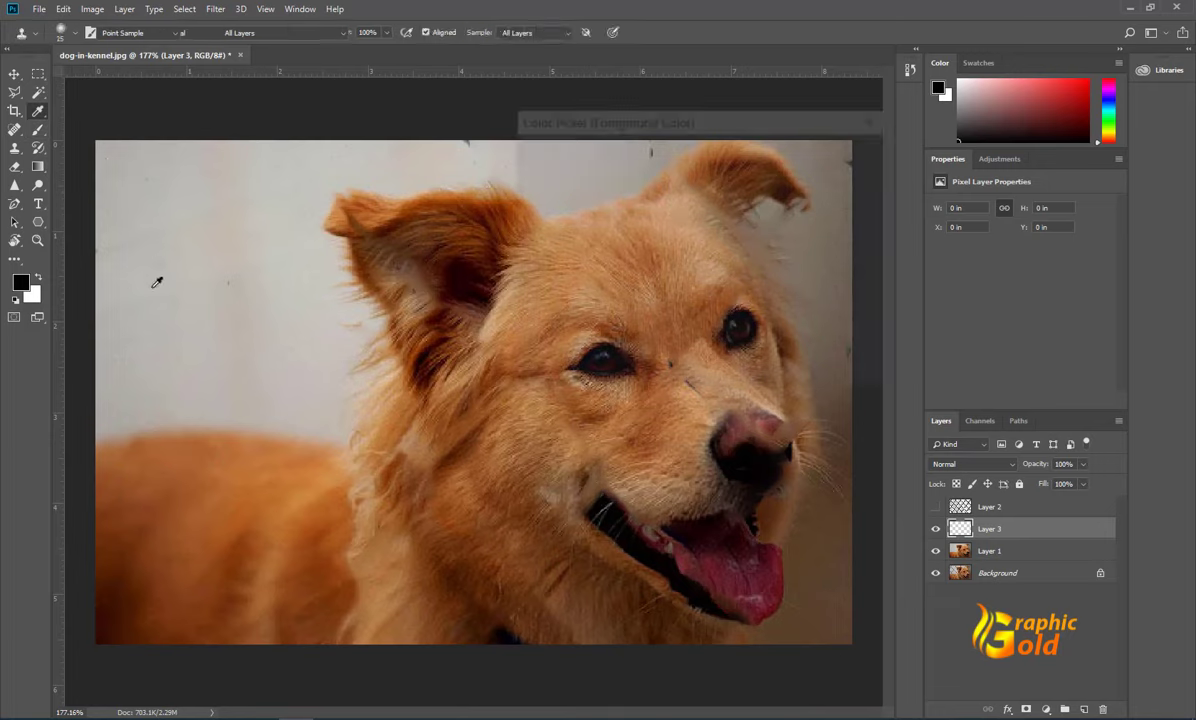
left_click(257, 292)
left_click(471, 158)
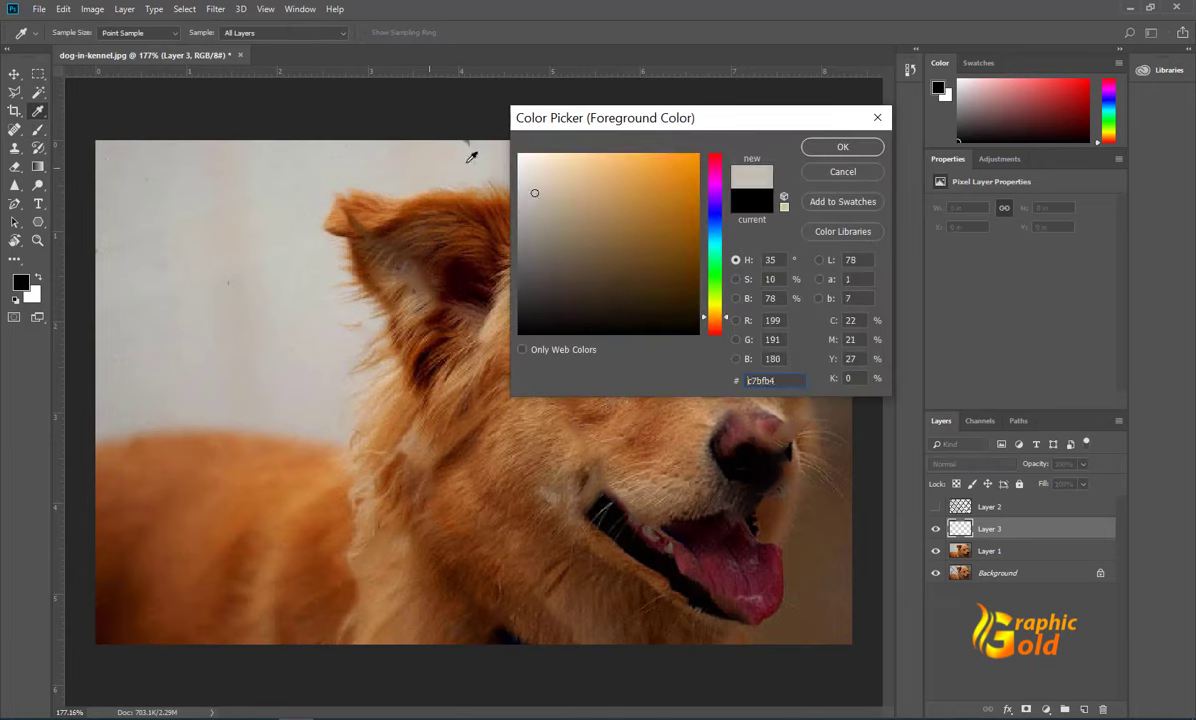
left_click(842, 147)
Clone Stamp clean wall over the dark specks above the ear and in the upper-left wall
key("s")
scroll(445, 197, "up", 2)
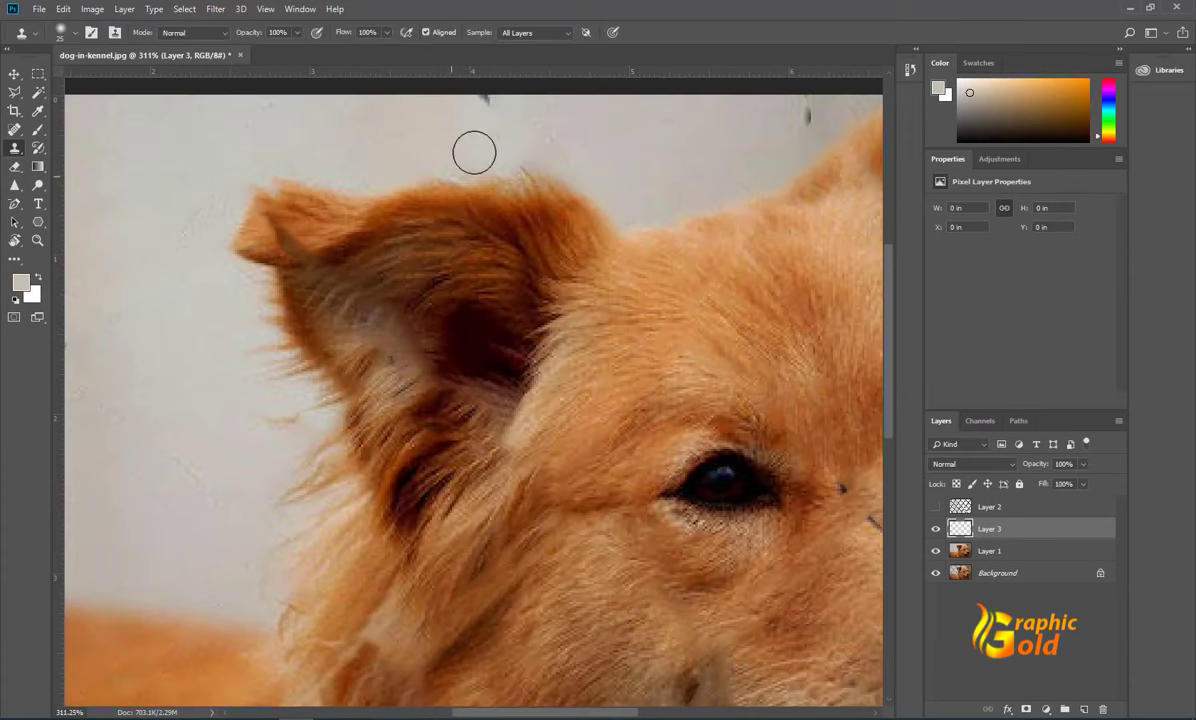
left_click_drag(438, 127, 487, 119)
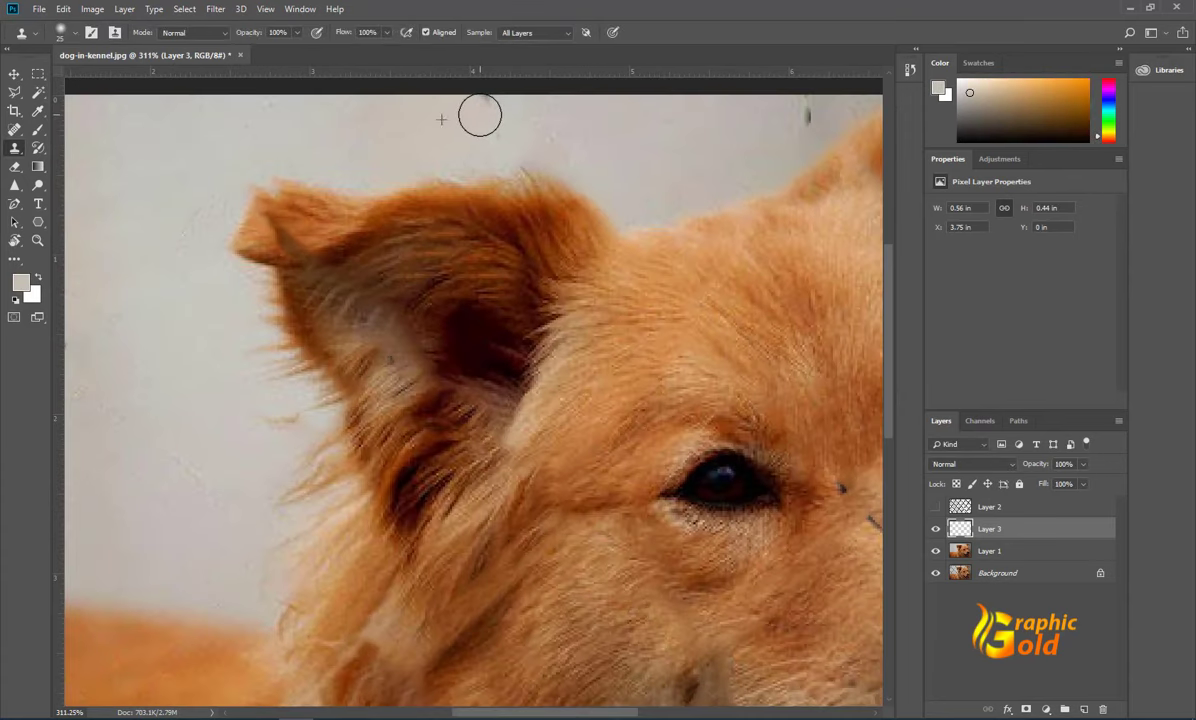
left_click(803, 113)
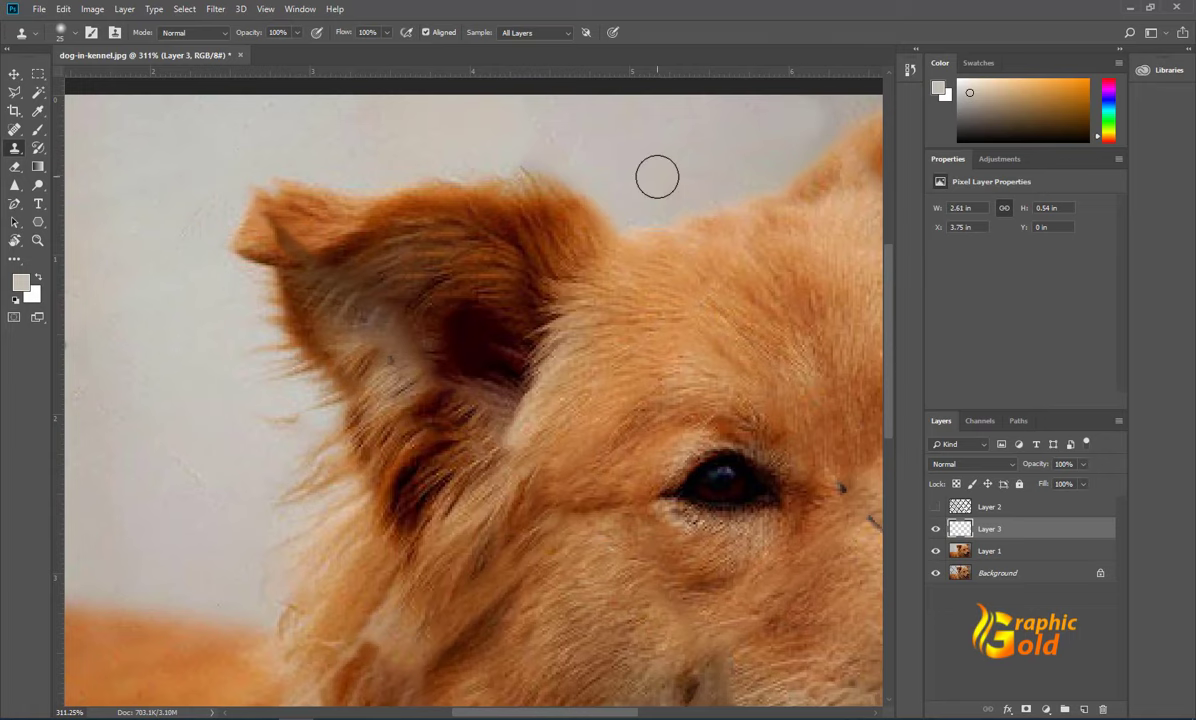
scroll(646, 168, "down", 2)
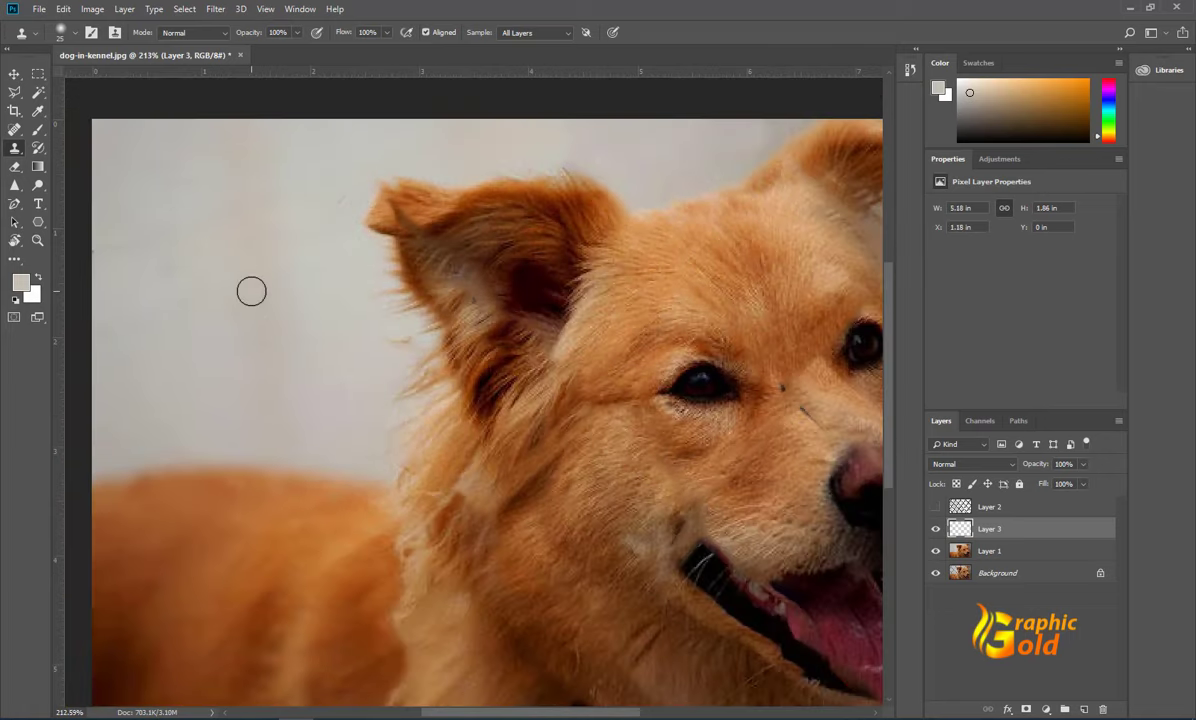
mouse_move(247, 276)
left_mouse_down()
mouse_move(195, 219)
mouse_move(133, 241)
left_mouse_up()
scroll(294, 360, "down", 2)
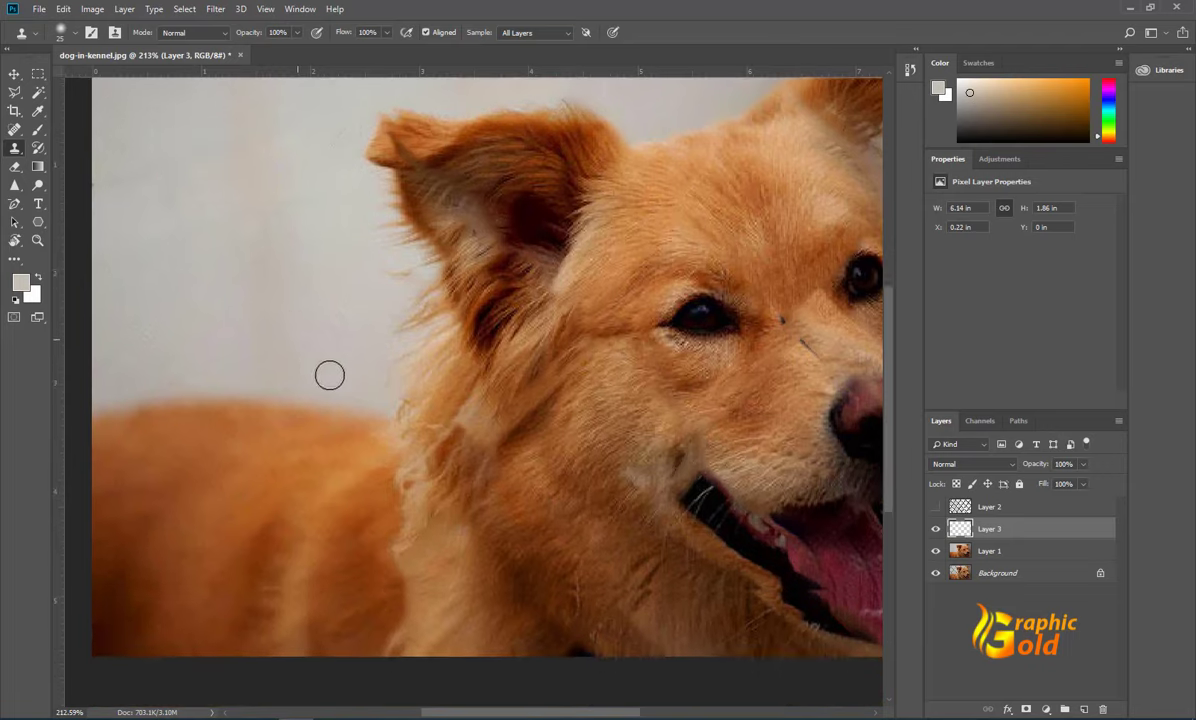
scroll(450, 420, "down", 1)
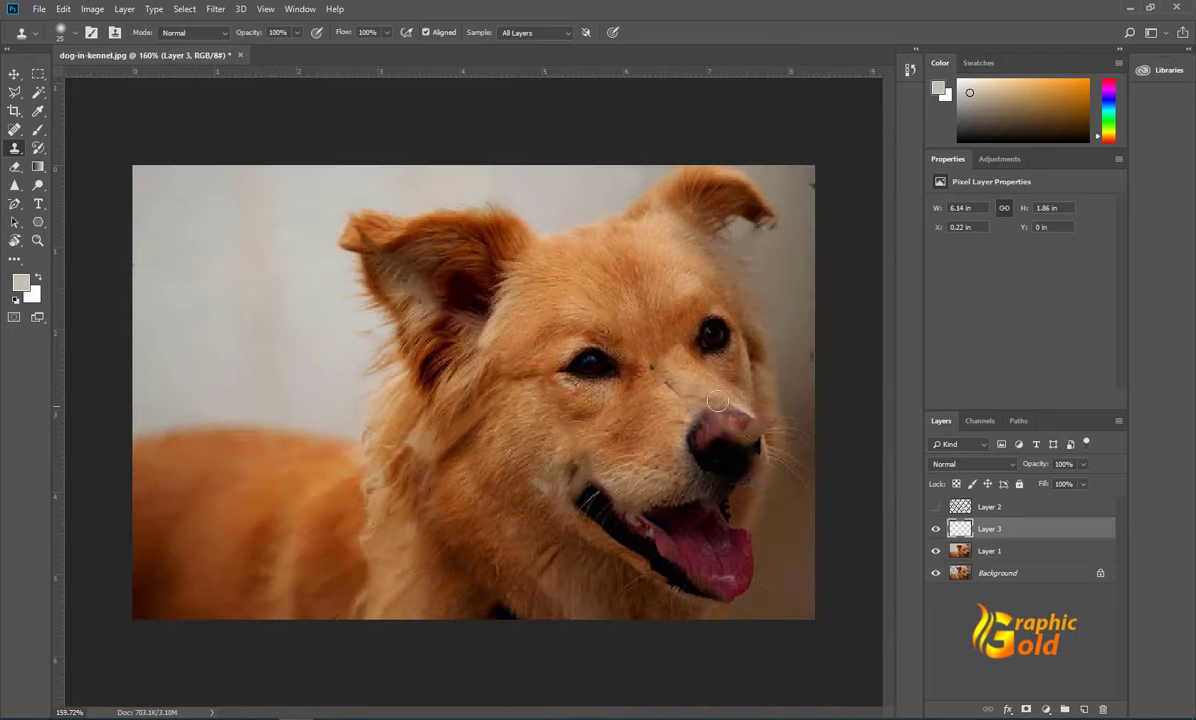
scroll(674, 390, "up", 2)
scroll(674, 380, "up", 2)
Clone over the speck beside the eye and the muzzle wire line, smoothing the fur below the eye
scroll(672, 368, "up", 2)
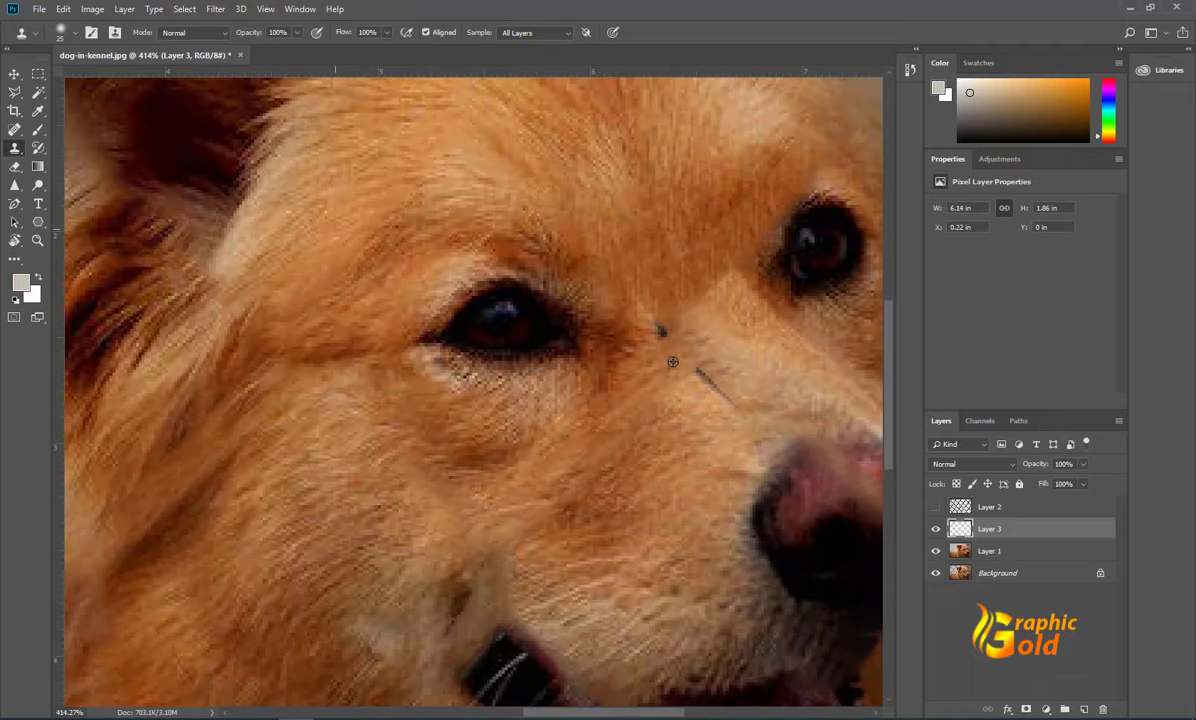
left_click(658, 333)
left_click_drag(722, 395, 697, 408)
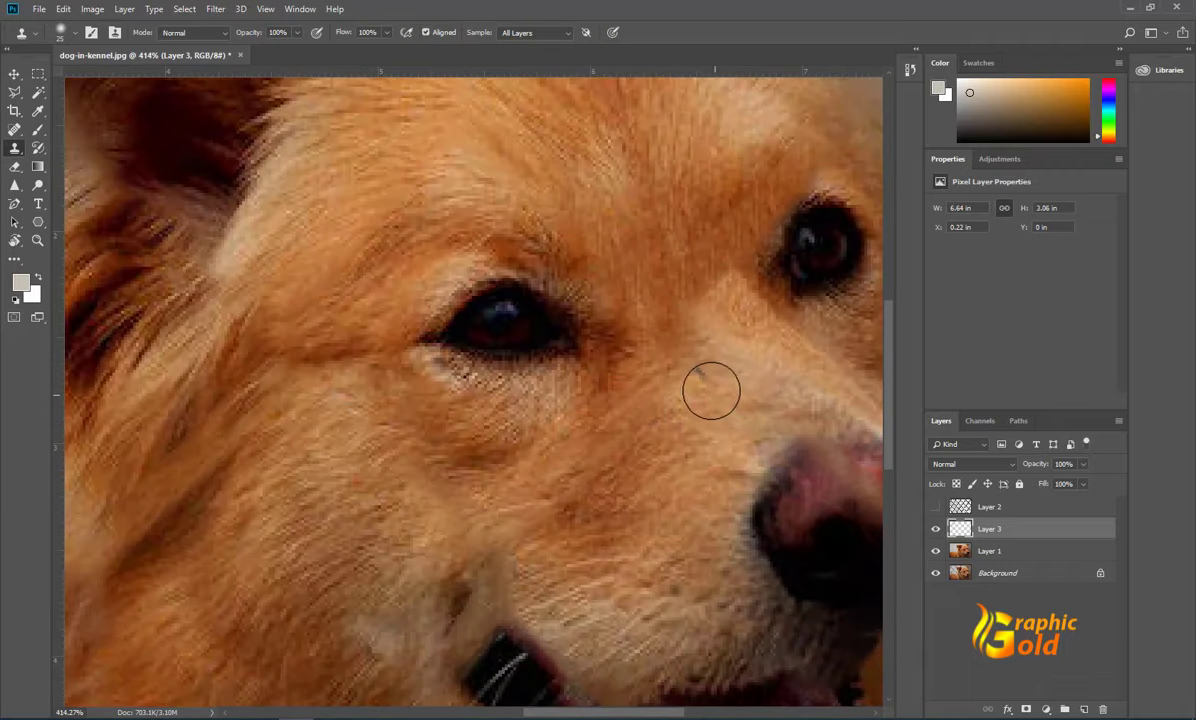
scroll(786, 440, "down", 2)
scroll(786, 440, "down", 1)
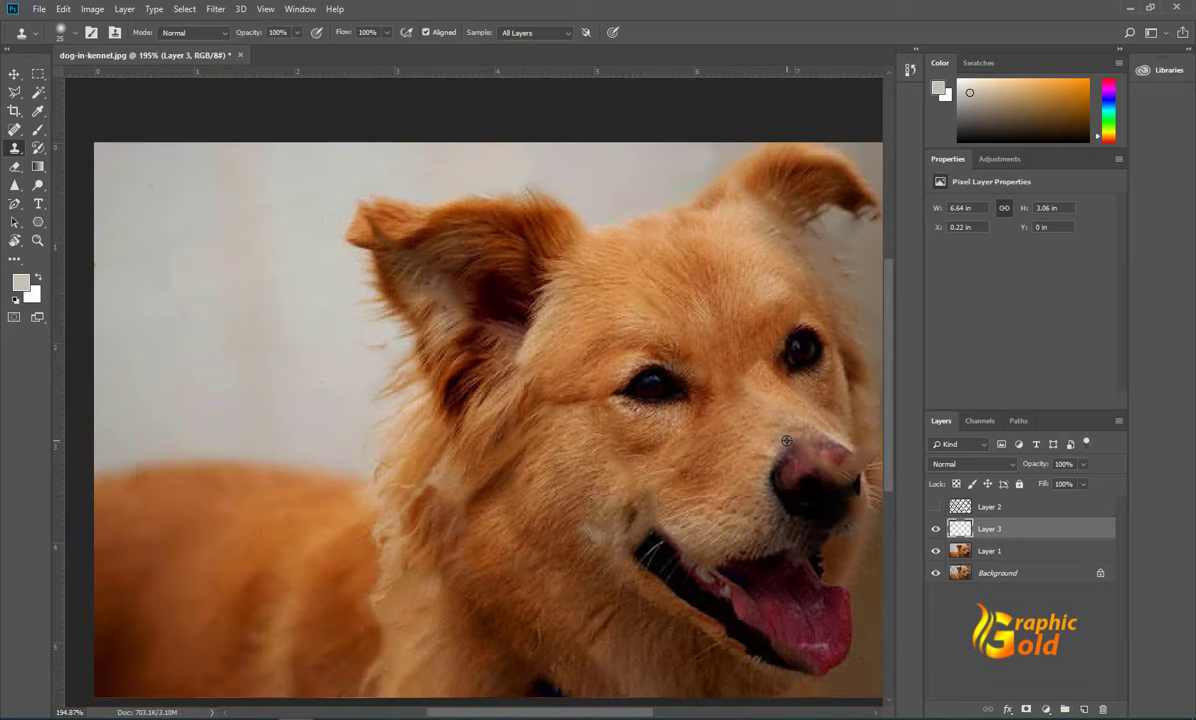
scroll(673, 485, "up", 2)
scroll(673, 485, "up", 2)
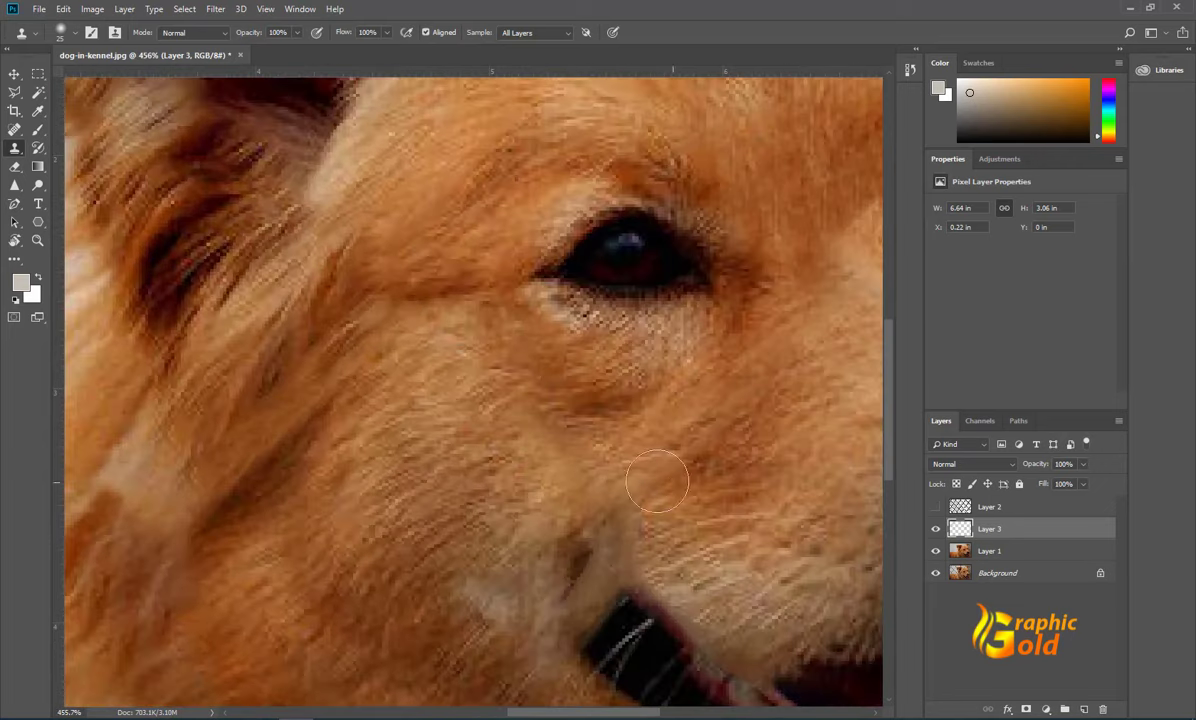
left_click_drag(591, 405, 538, 427)
scroll(600, 483, "down", 1)
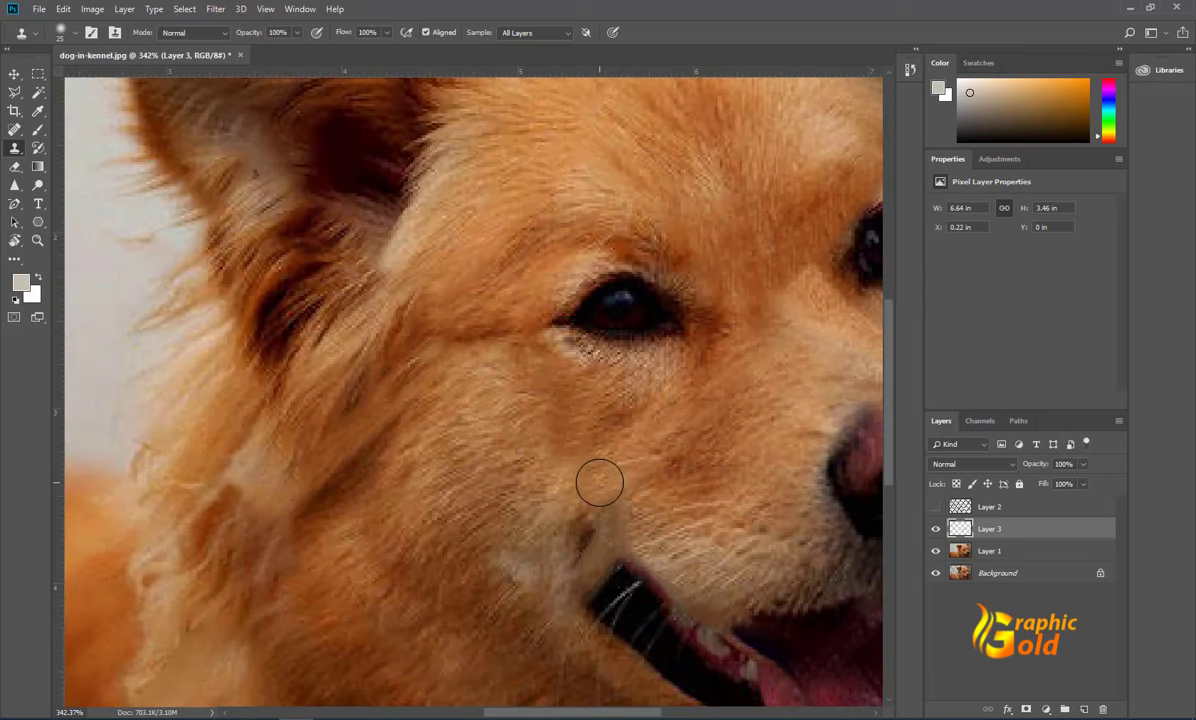
Resize the clone brush and cover the remaining cheek marks with nearby clean fur
key("bracketleft")
key("bracketleft")
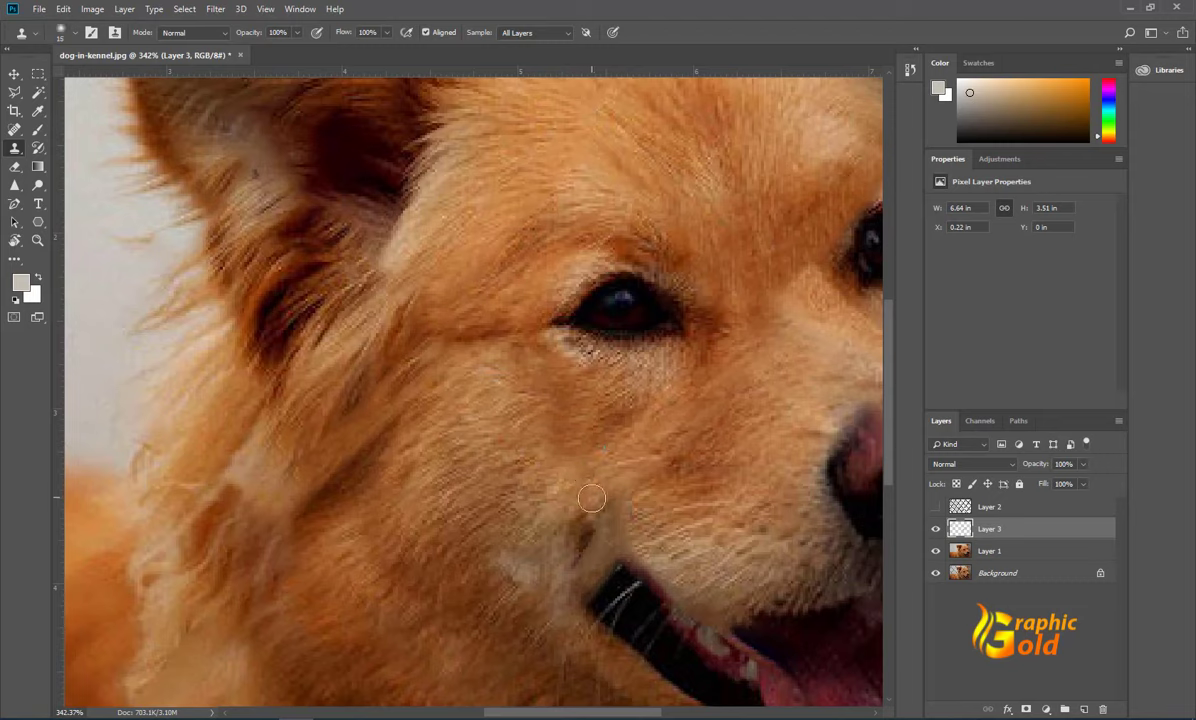
key("bracketright")
left_click_drag(591, 497, 606, 520)
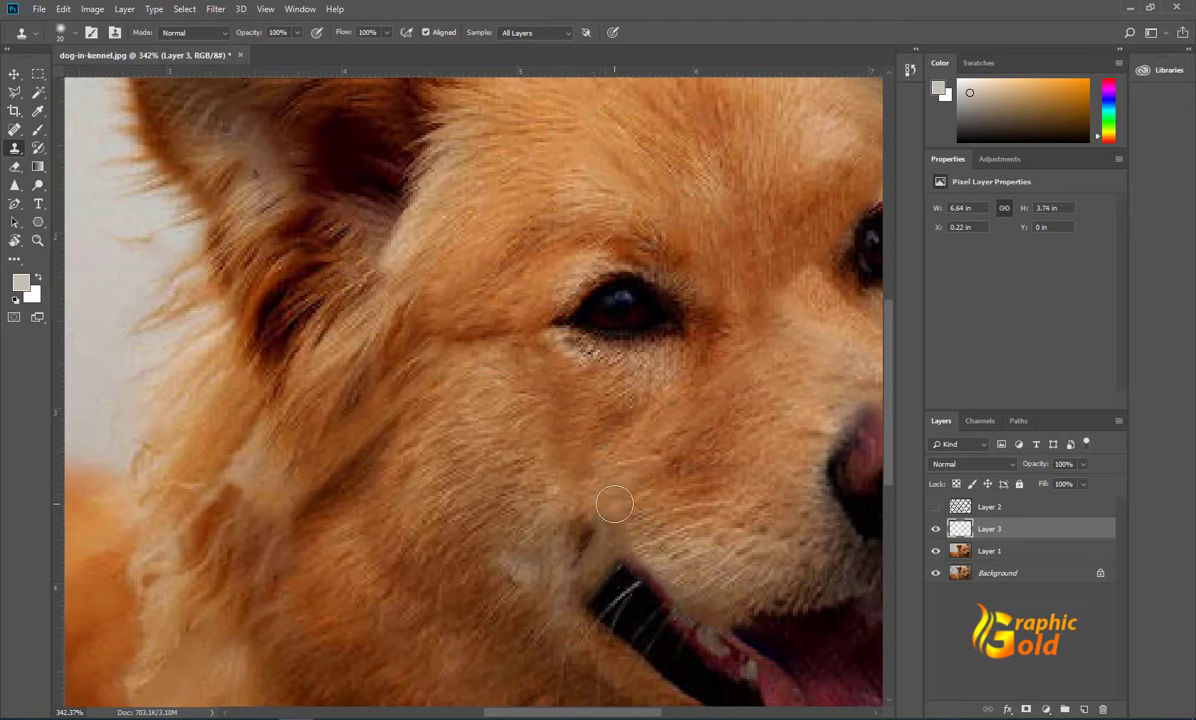
left_click(515, 466, "alt")
mouse_move(593, 493)
left_mouse_down()
mouse_move(510, 478)
mouse_move(617, 514)
mouse_move(547, 584)
mouse_move(505, 530)
mouse_move(525, 572)
left_mouse_up()
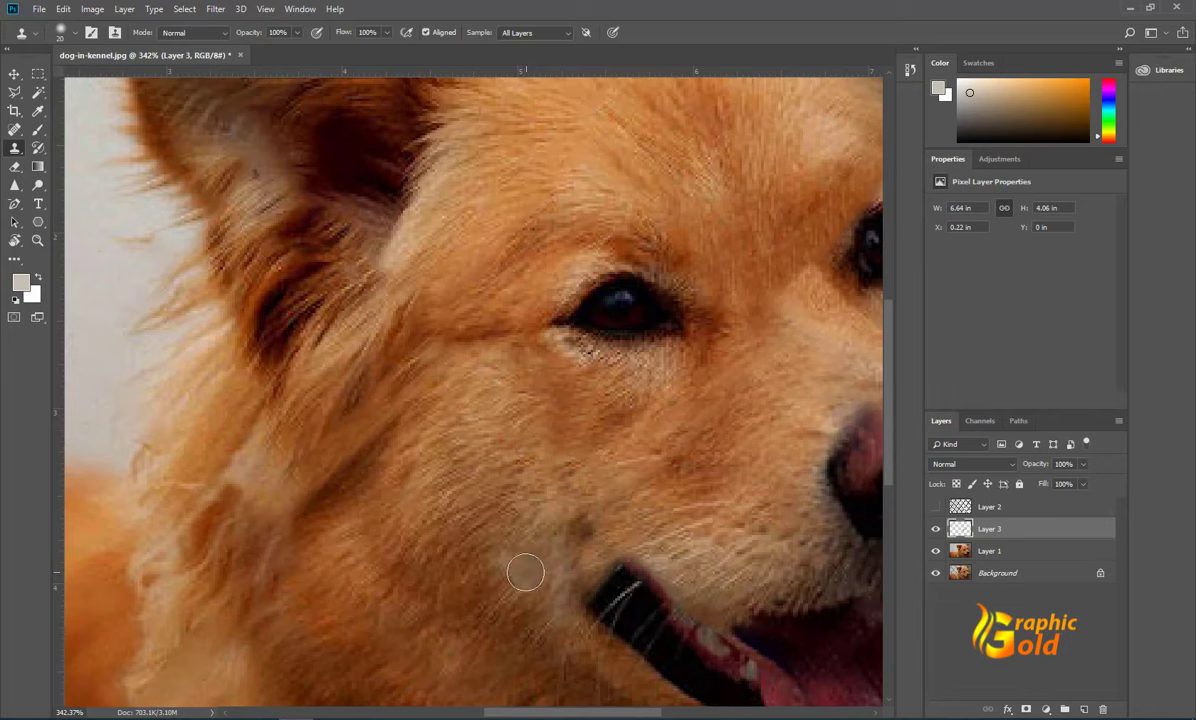
scroll(518, 333, "down", 1)
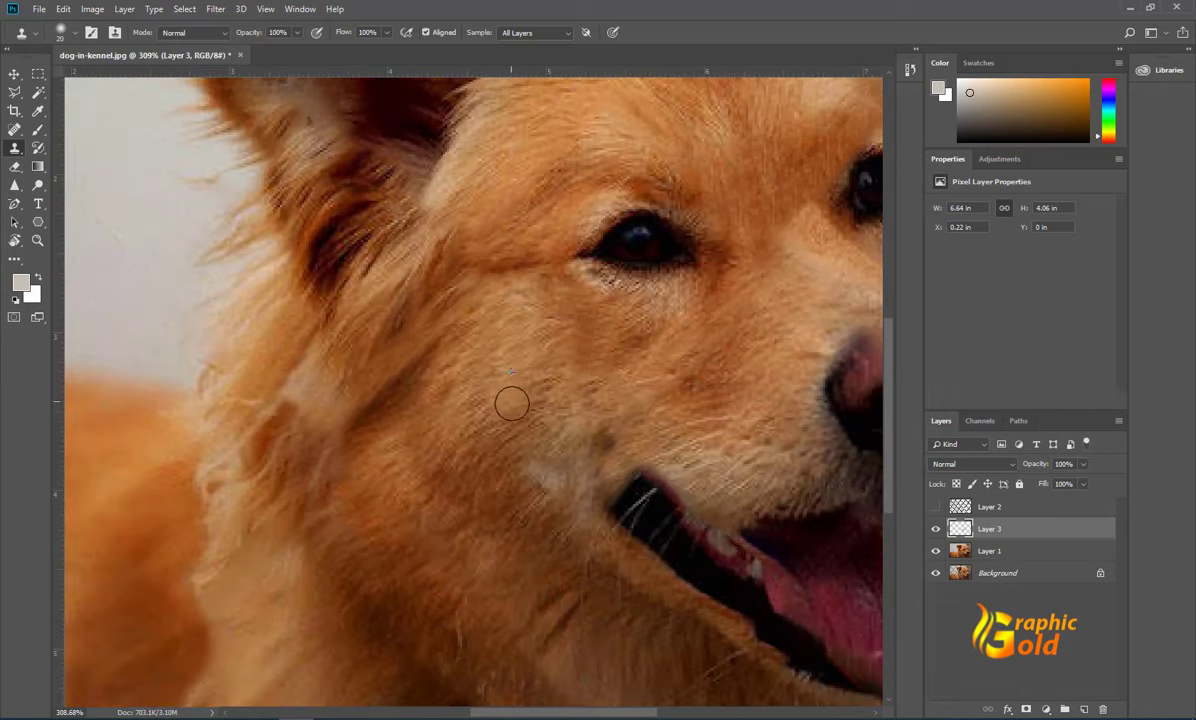
left_click_drag(533, 446, 490, 400)
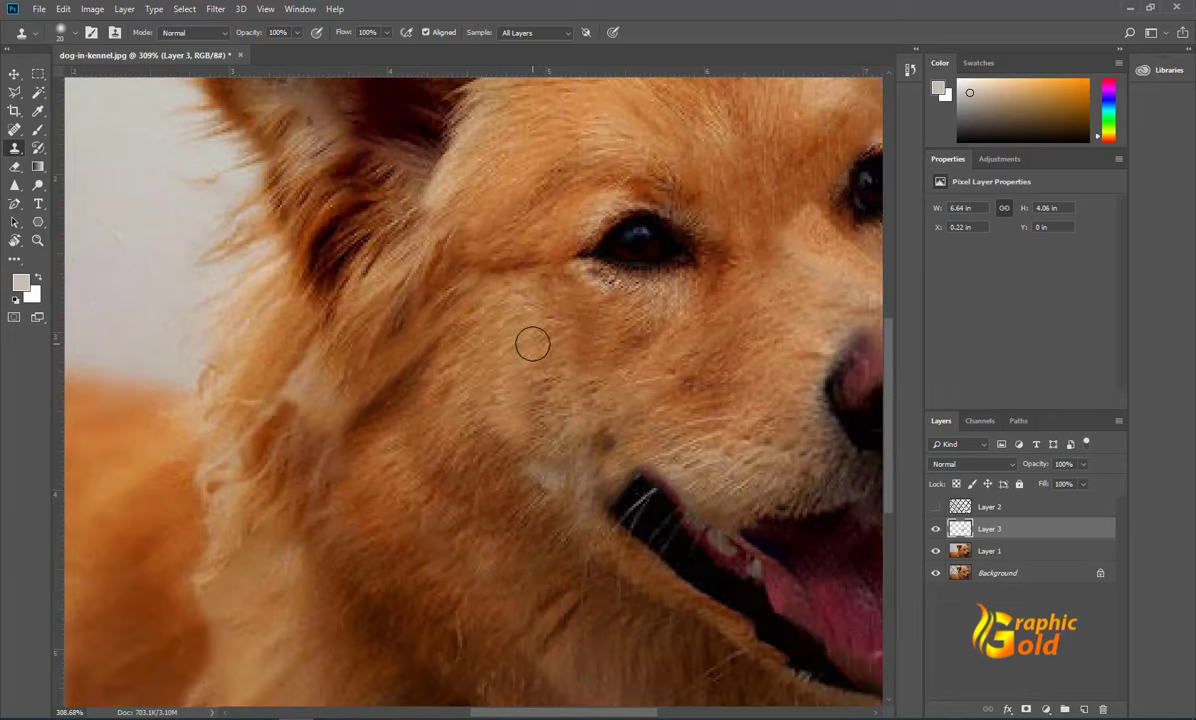
scroll(533, 344, "down", 5)
scroll(533, 344, "down", 1)
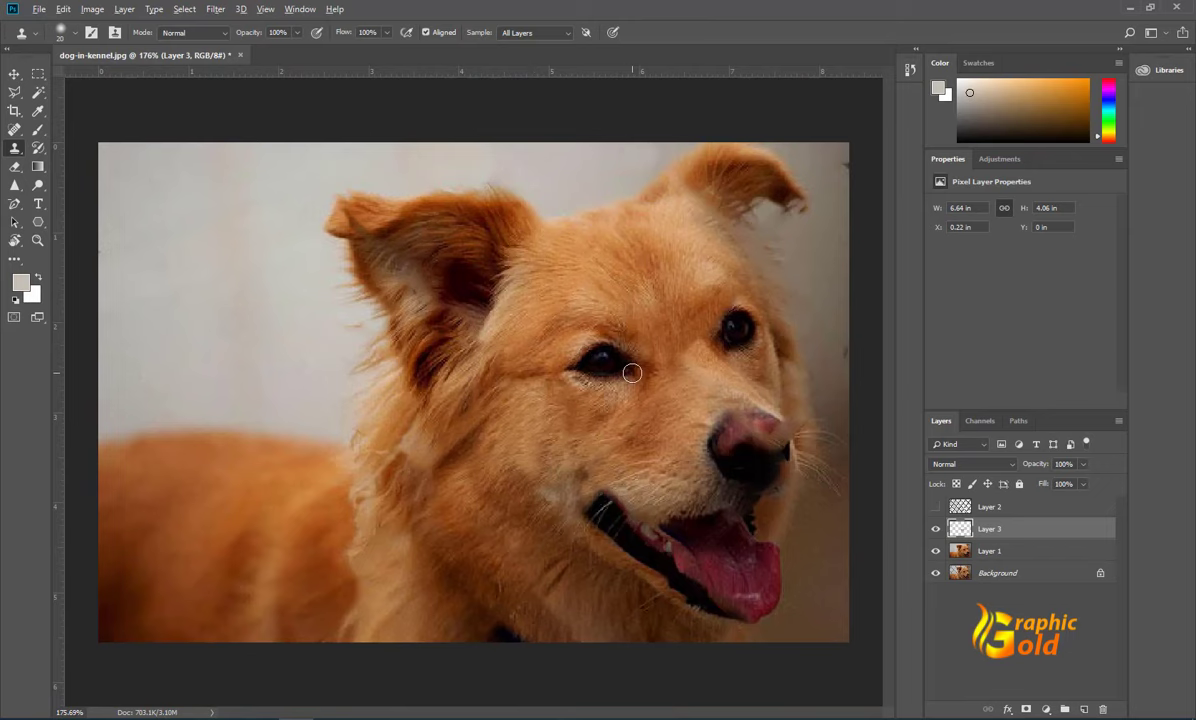
Zoom in on the nose and clone-stamp the fur edge just above it
scroll(632, 373, "down", 1)
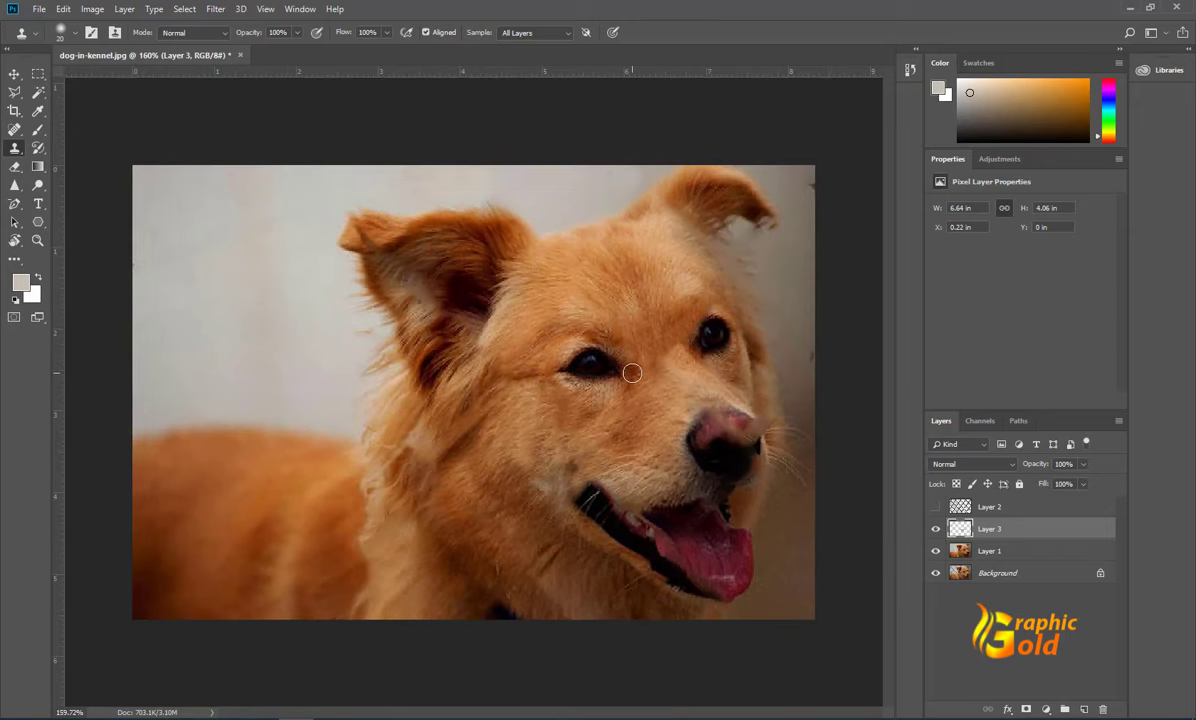
scroll(700, 411, "up", 7)
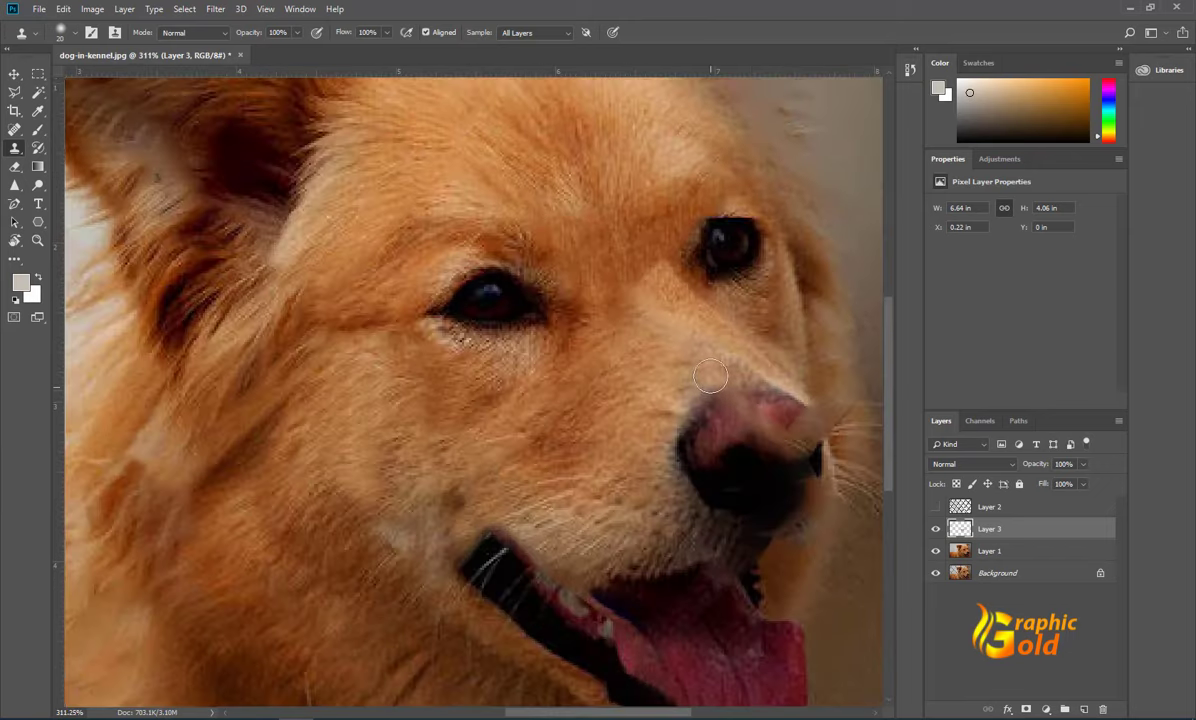
scroll(710, 375, "up", 3)
scroll(710, 375, "up", 3)
scroll(710, 375, "down", 6)
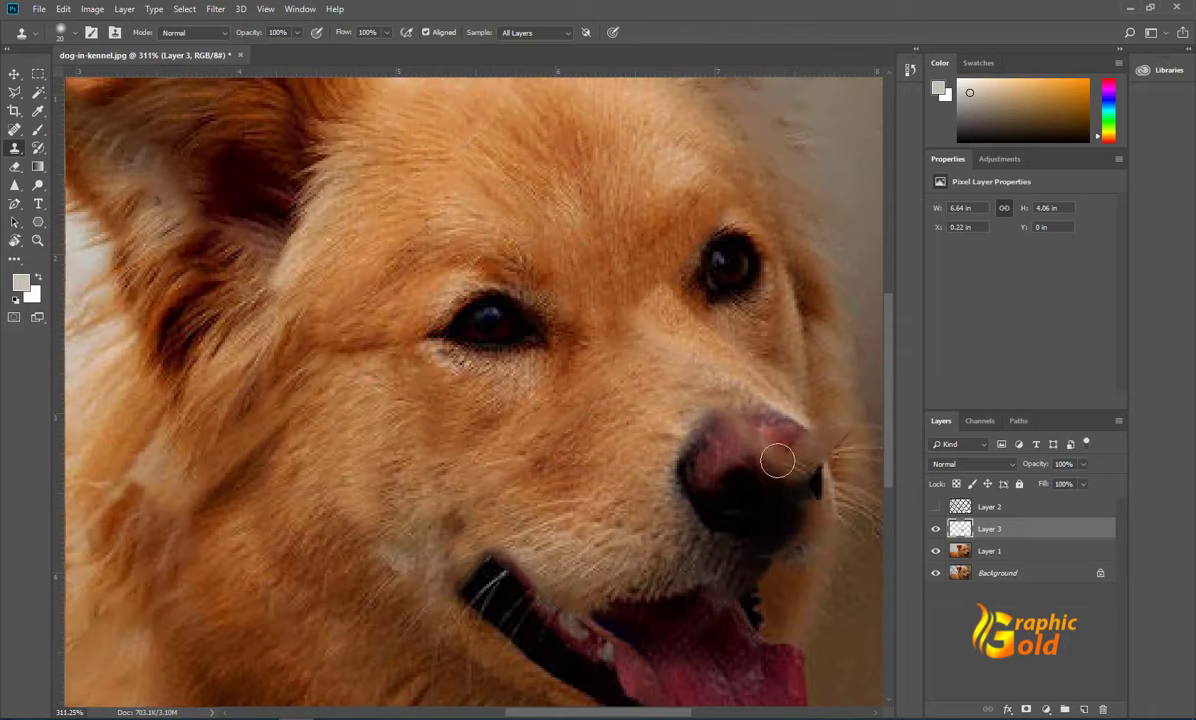
left_click_drag(678, 712, 707, 710)
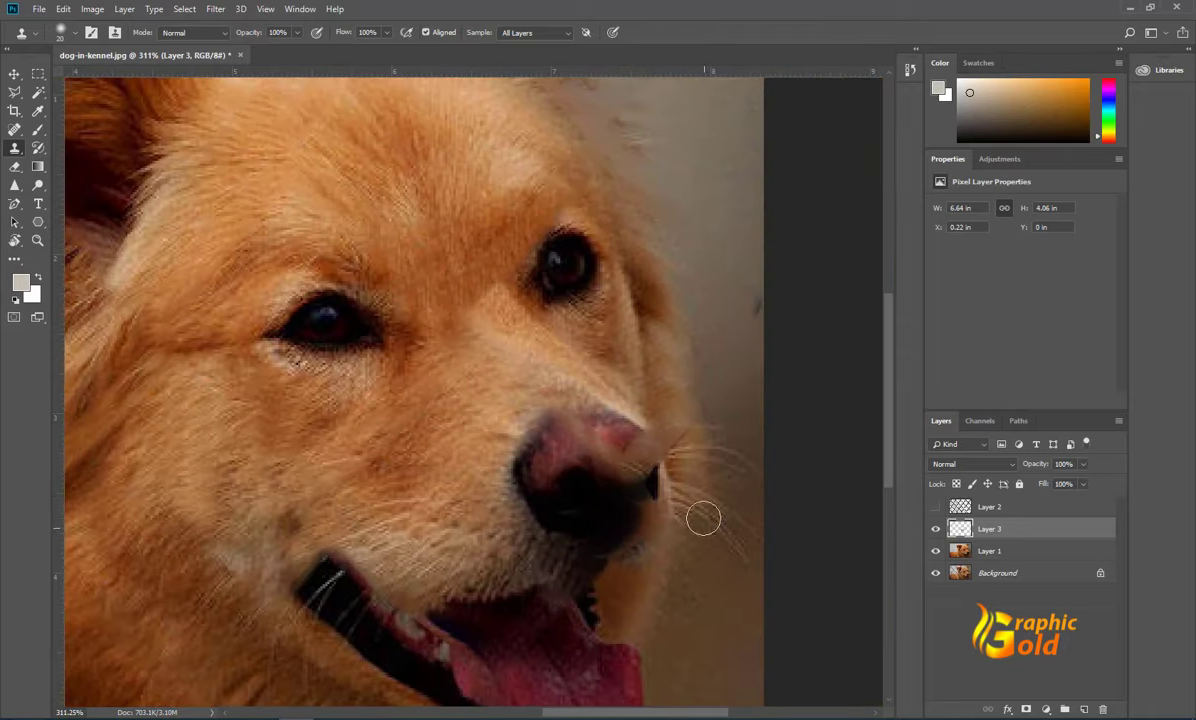
scroll(702, 515, "up", 3)
scroll(653, 383, "up", 2)
mouse_move(653, 383)
left_mouse_down()
mouse_move(659, 336)
mouse_move(660, 393)
mouse_move(652, 387)
left_mouse_up()
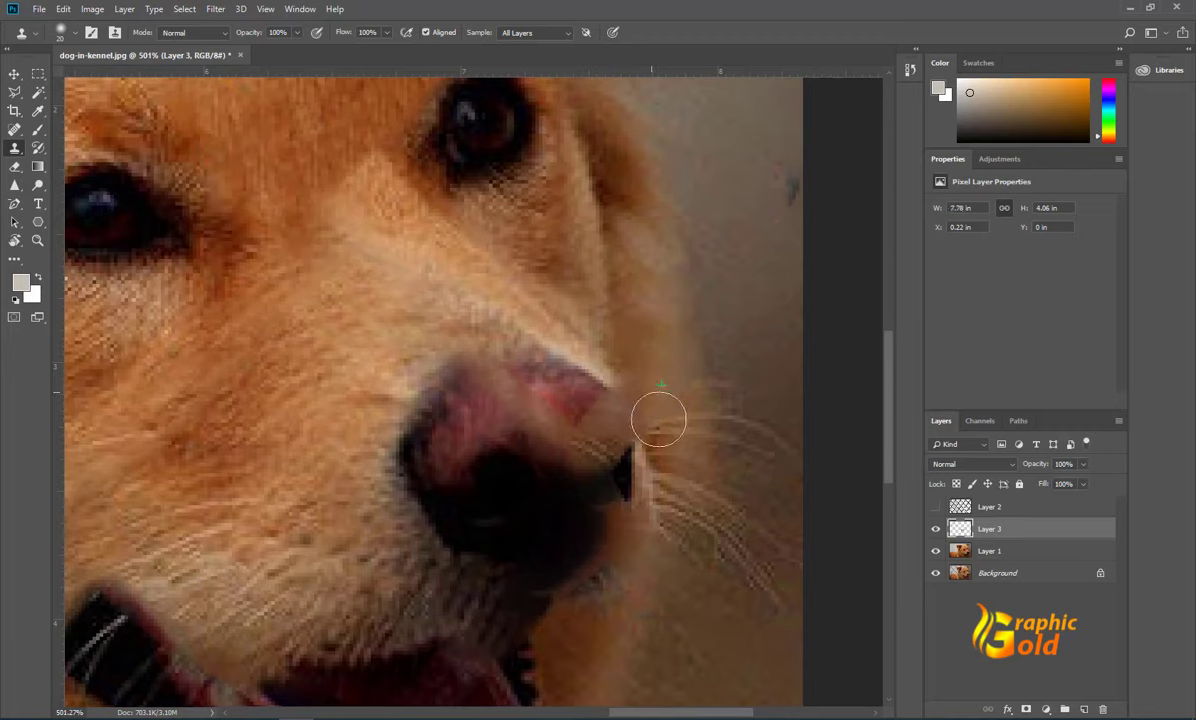
Clone over the reddish patch on the nose and the dark background spot
mouse_move(582, 406)
left_mouse_down()
mouse_move(566, 395)
mouse_move(562, 426)
mouse_move(507, 382)
mouse_move(558, 411)
mouse_move(526, 414)
mouse_move(513, 392)
mouse_move(445, 385)
mouse_move(571, 414)
mouse_move(598, 435)
mouse_move(659, 427)
left_mouse_up()
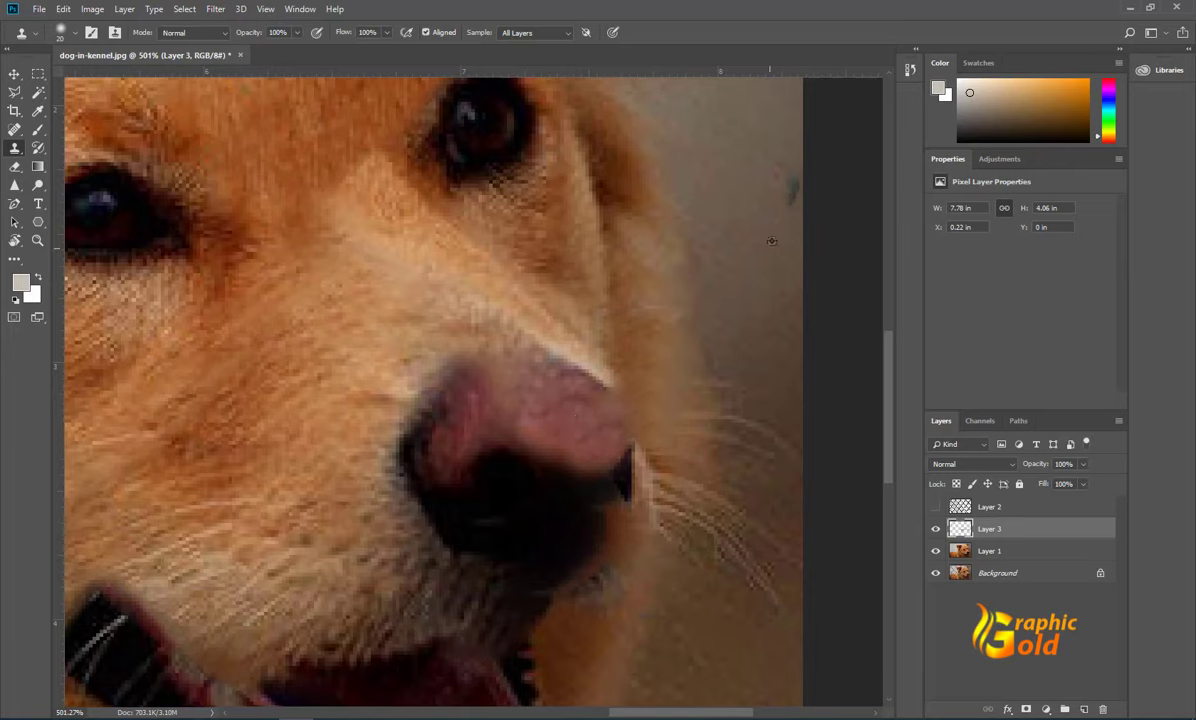
left_click(789, 190)
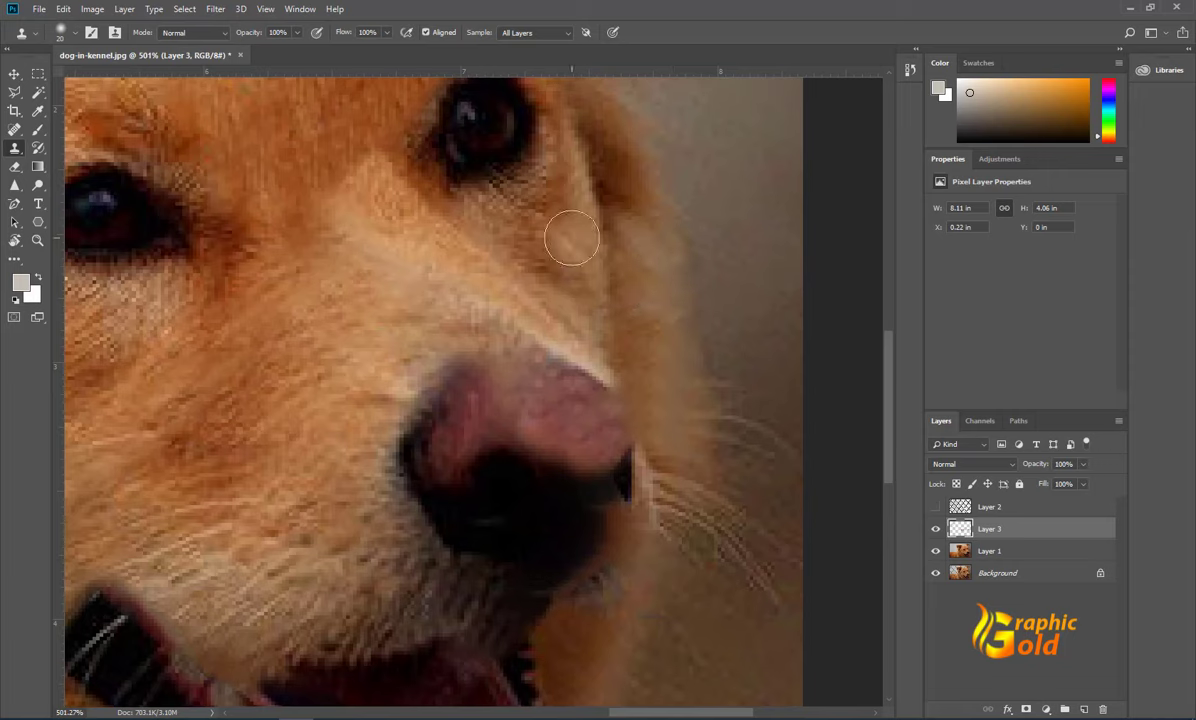
scroll(570, 237, "down", 3)
scroll(571, 238, "down", 3)
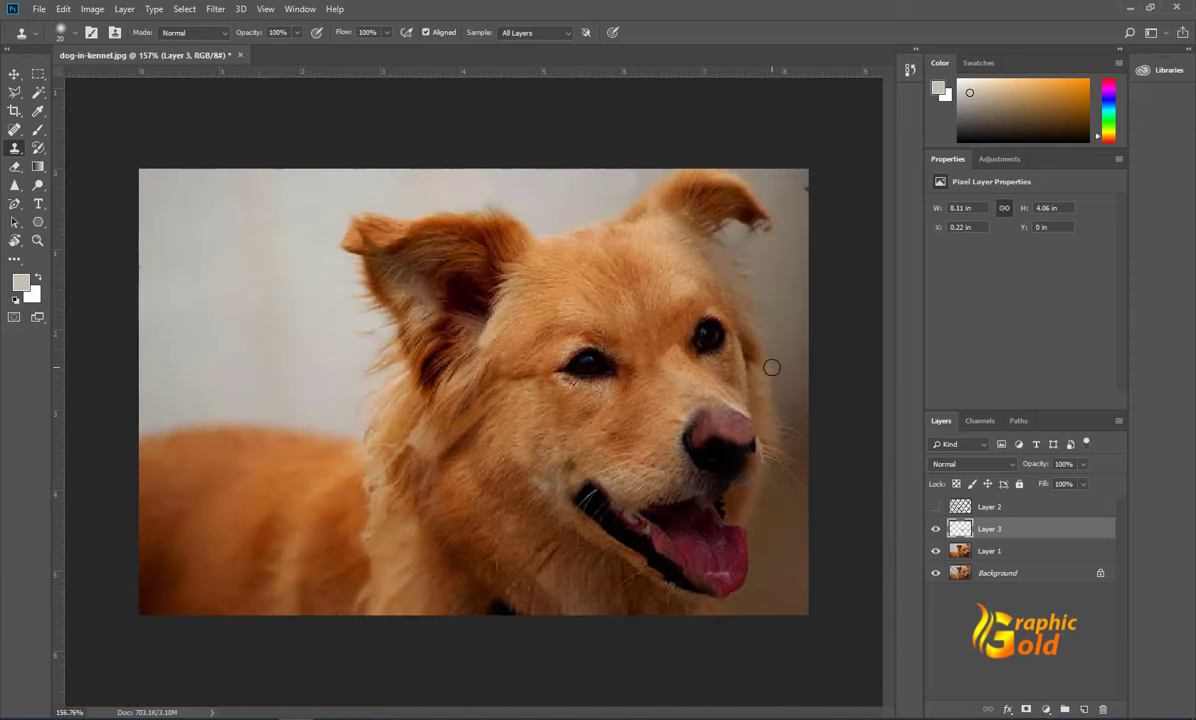
scroll(772, 367, "down", 1)
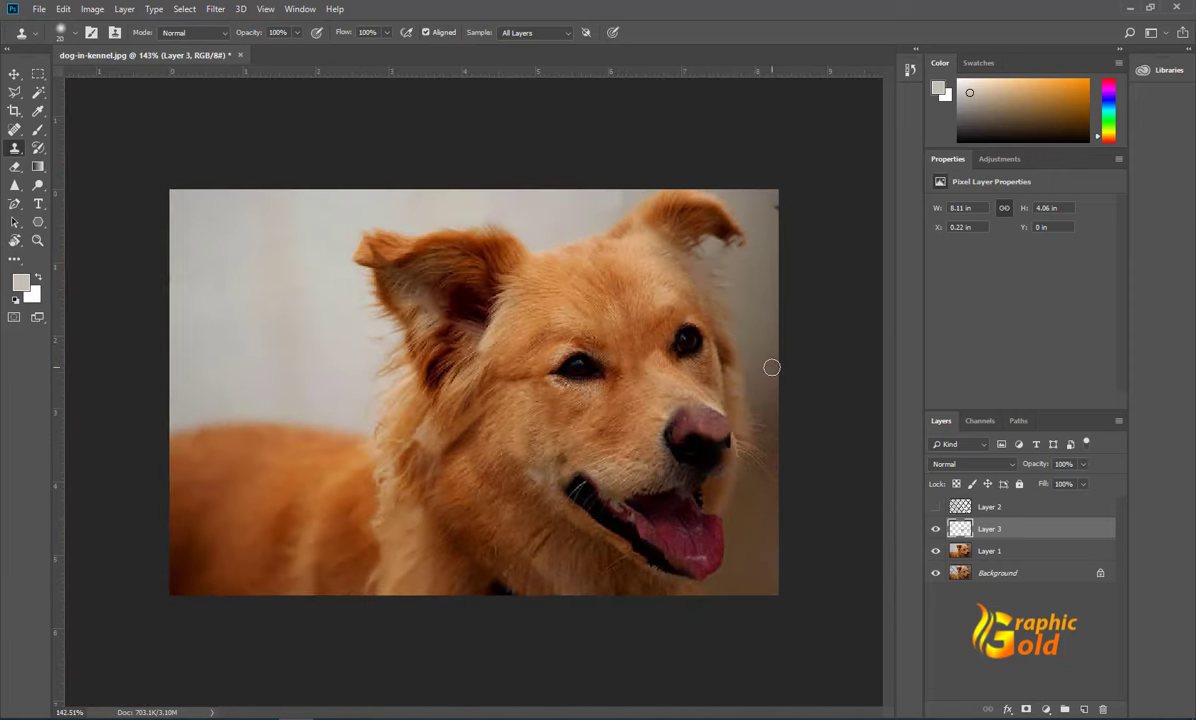
left_click(936, 529)
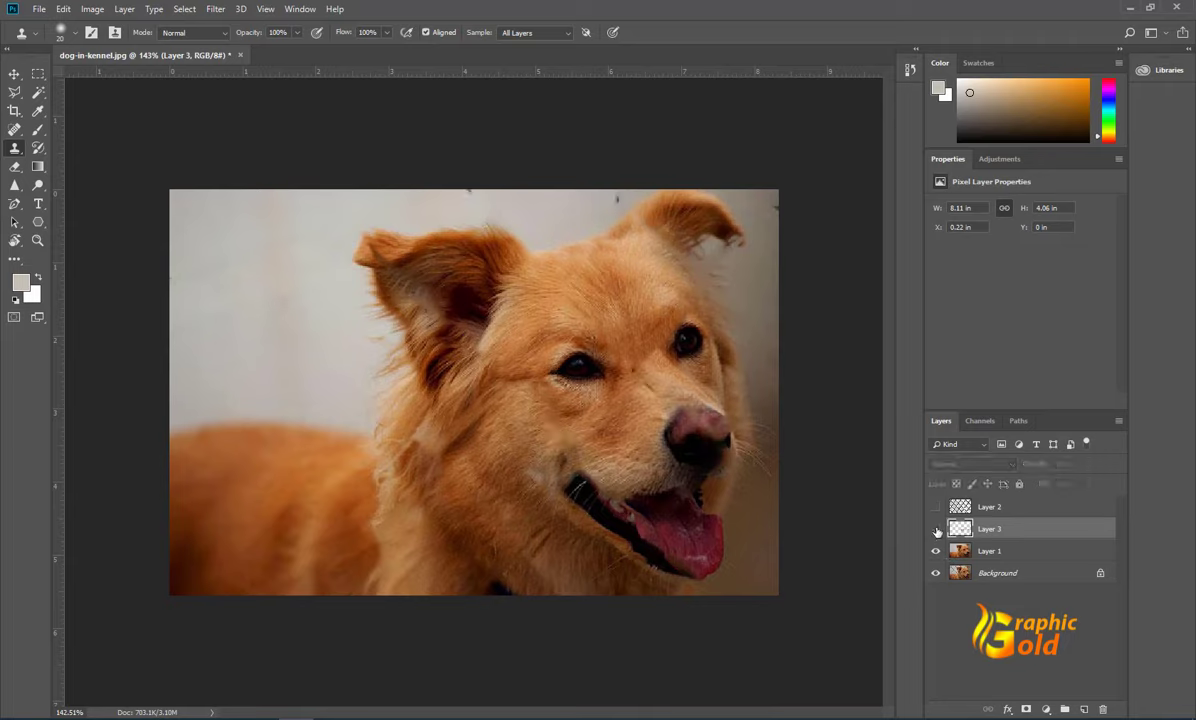
left_click(936, 529)
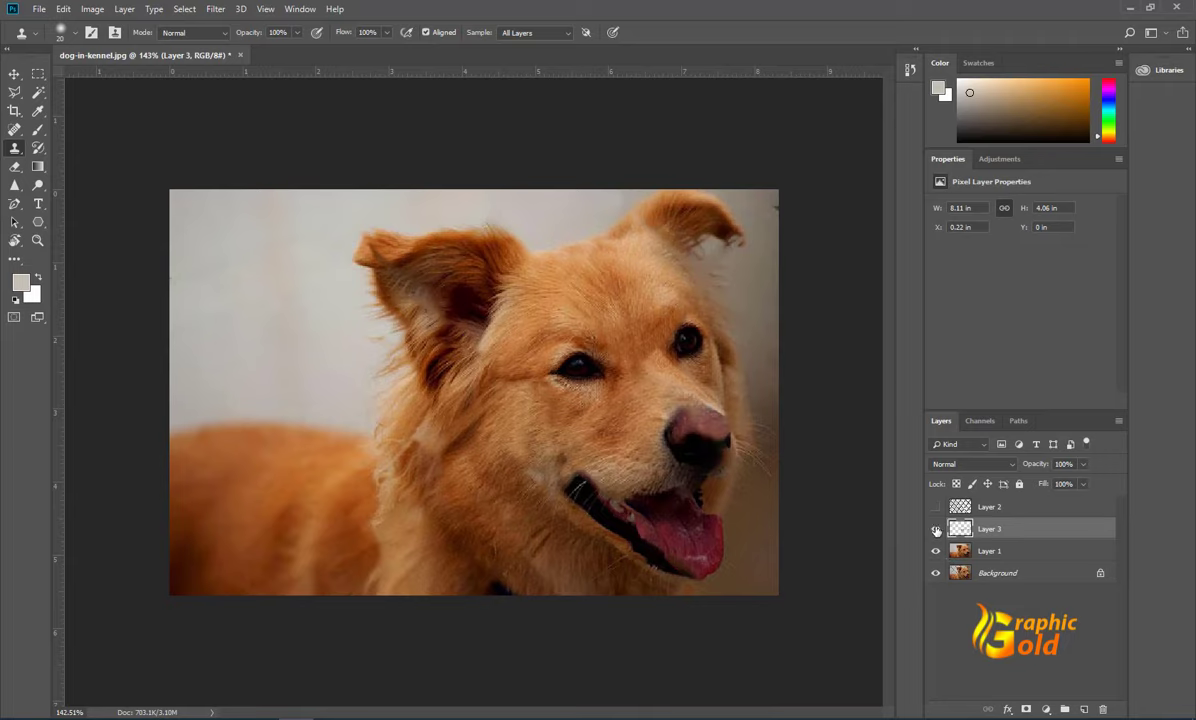